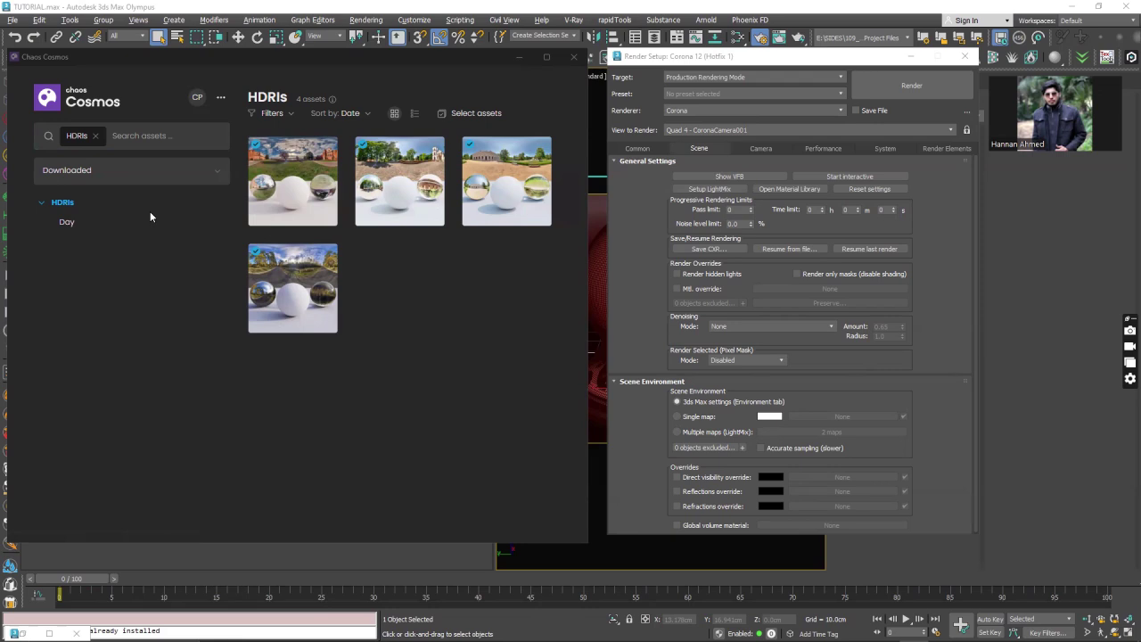
# Step: Filter the Chaos Cosmos HDRIs to downloaded assets and import HDR Map 723 as the scene environment map
pyautogui.click(130, 169)
pyautogui.click(80, 194)
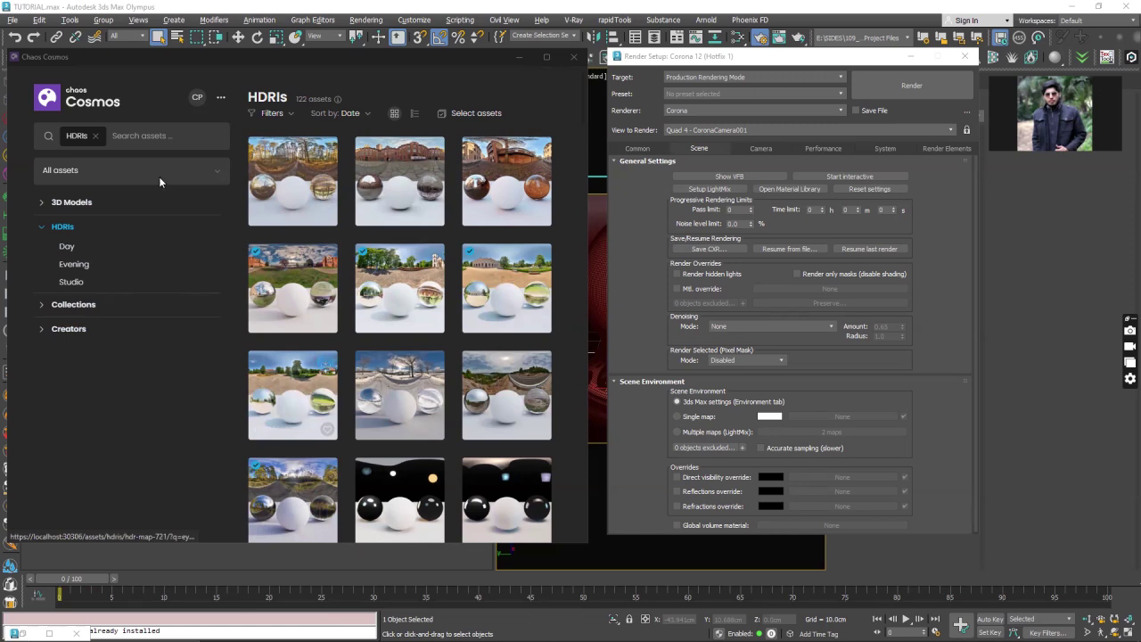
pyautogui.click(217, 176)
pyautogui.click(79, 224)
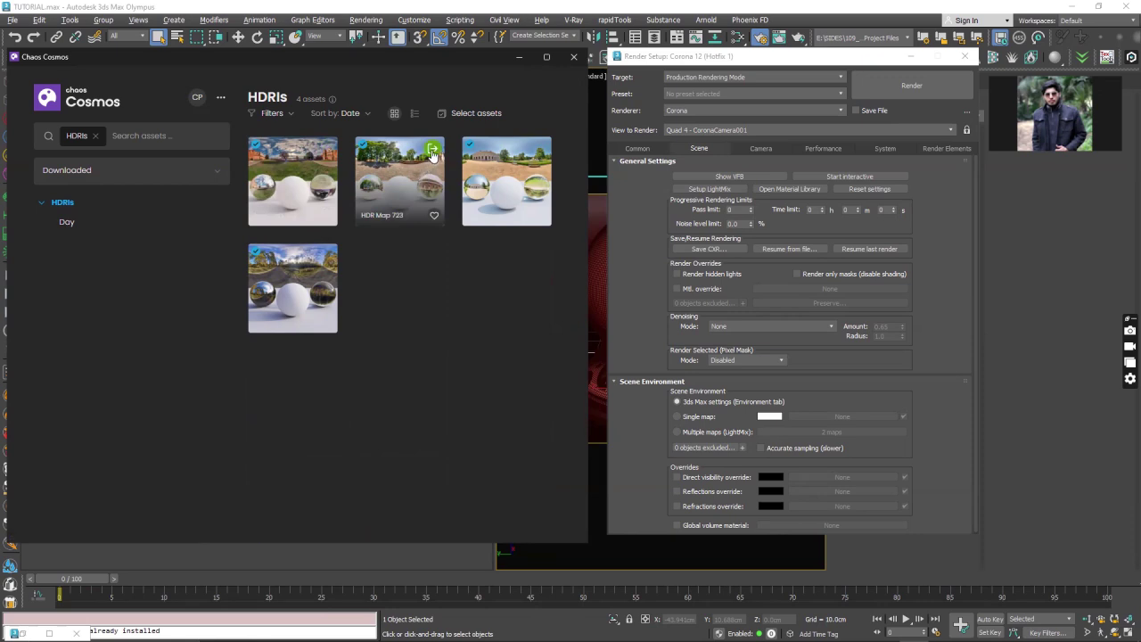
pyautogui.click(433, 152)
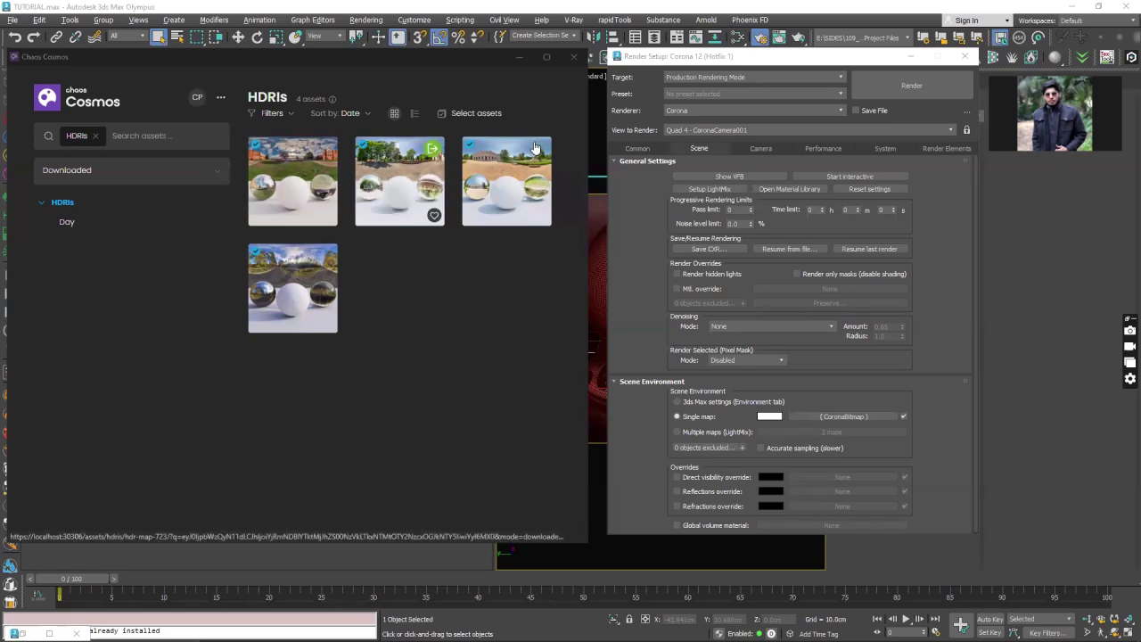
pyautogui.click(734, 40)
pyautogui.moveTo(663, 163); pyautogui.dragTo(438, 130)
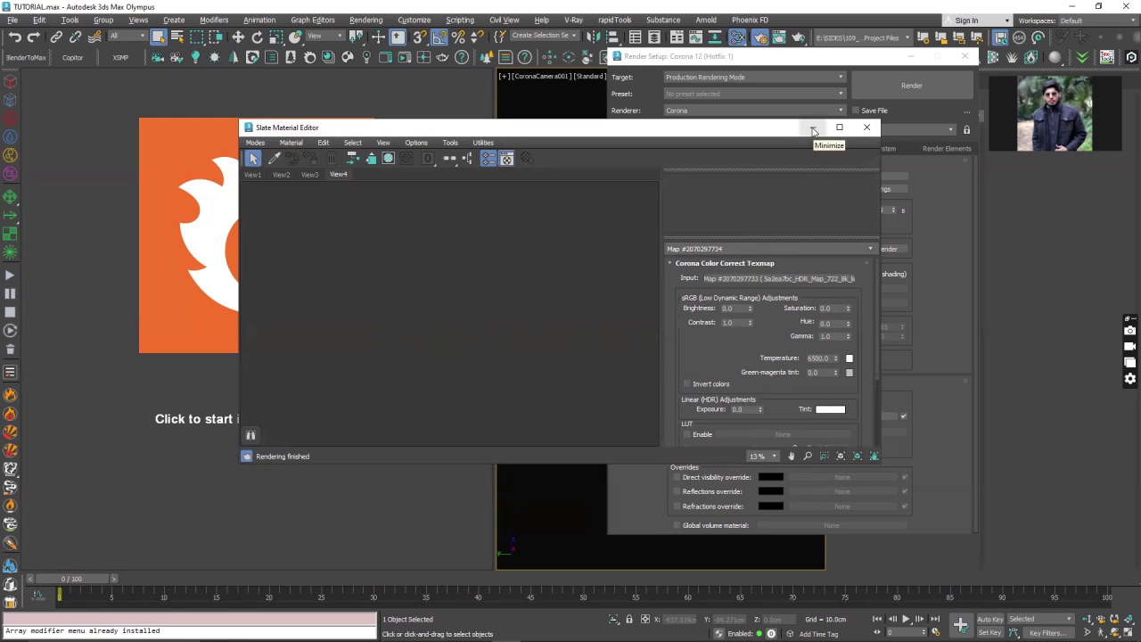
pyautogui.click(813, 131)
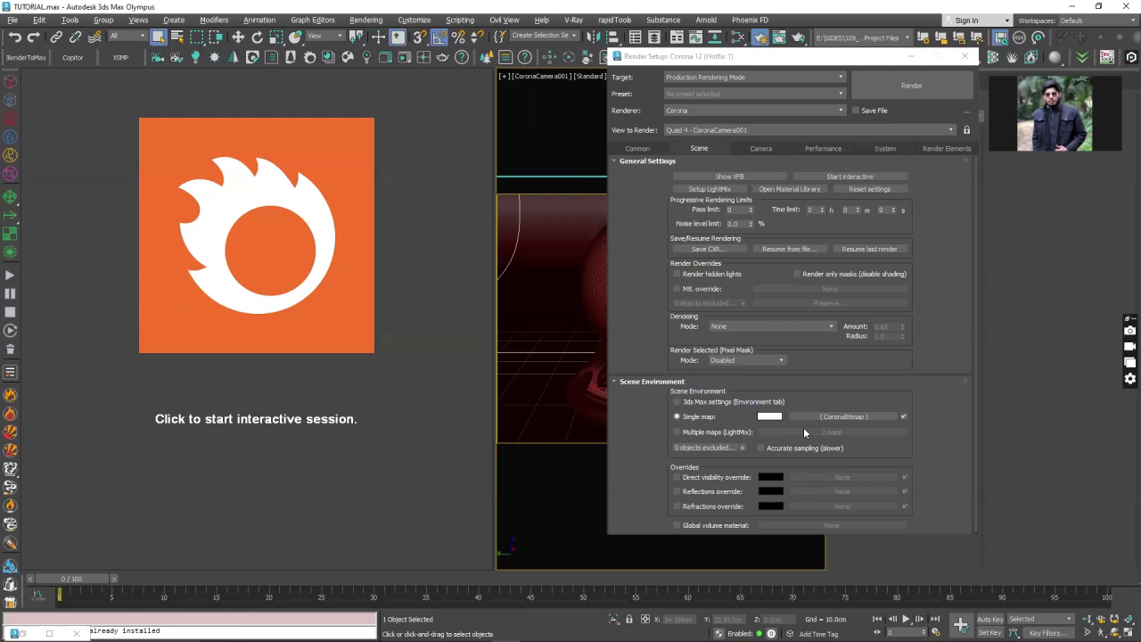
pyautogui.click(964, 56)
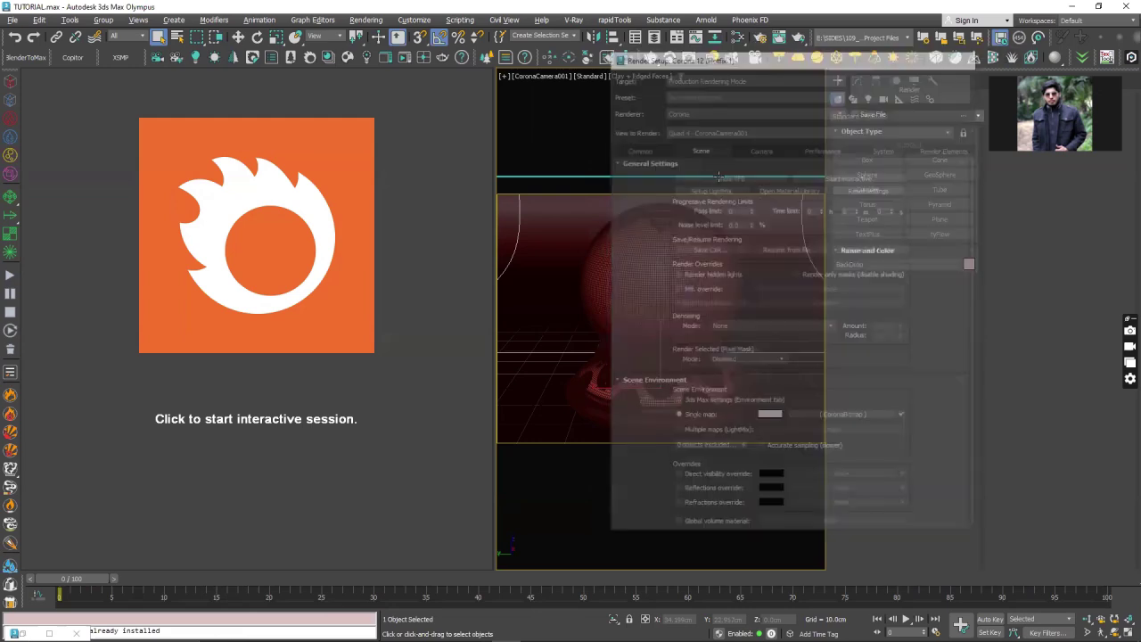
pyautogui.click(760, 40)
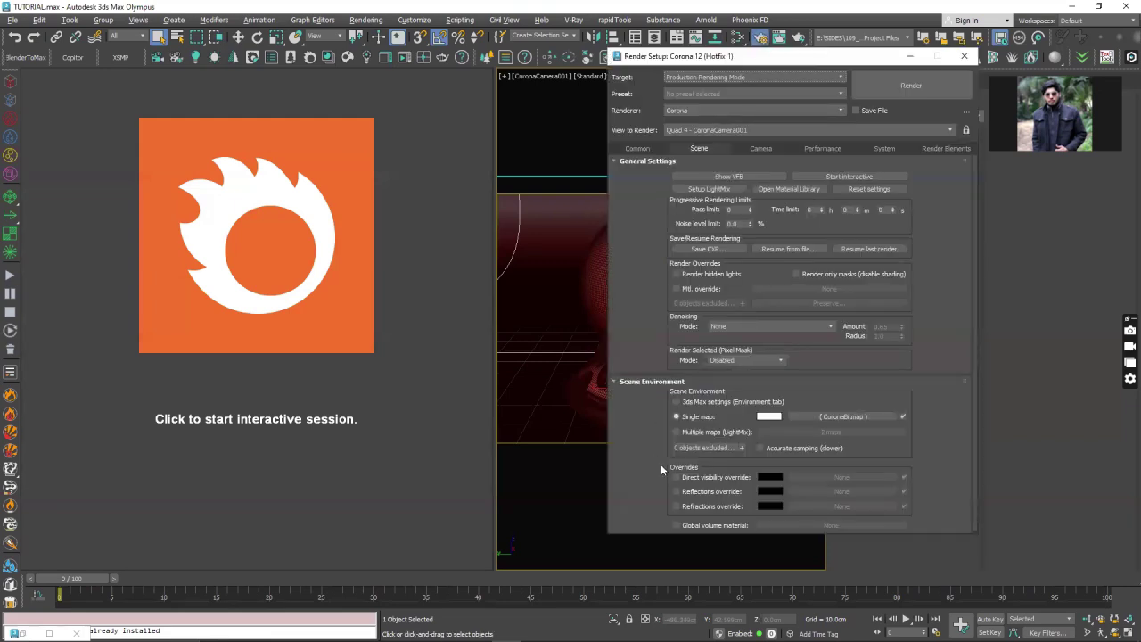
pyautogui.click(648, 148)
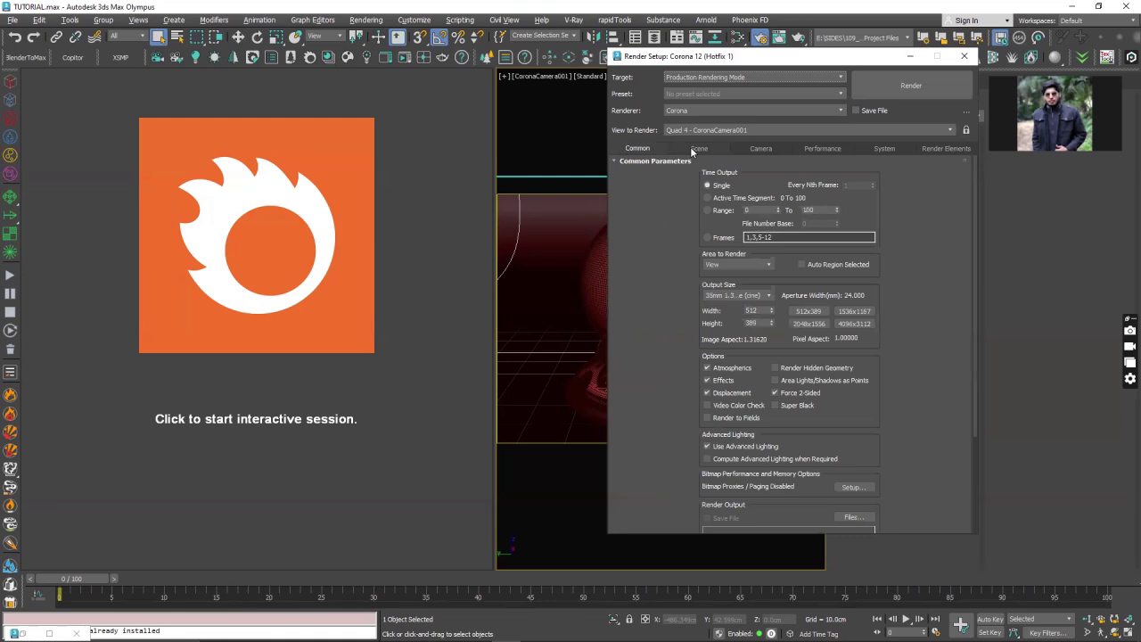
pyautogui.click(698, 150)
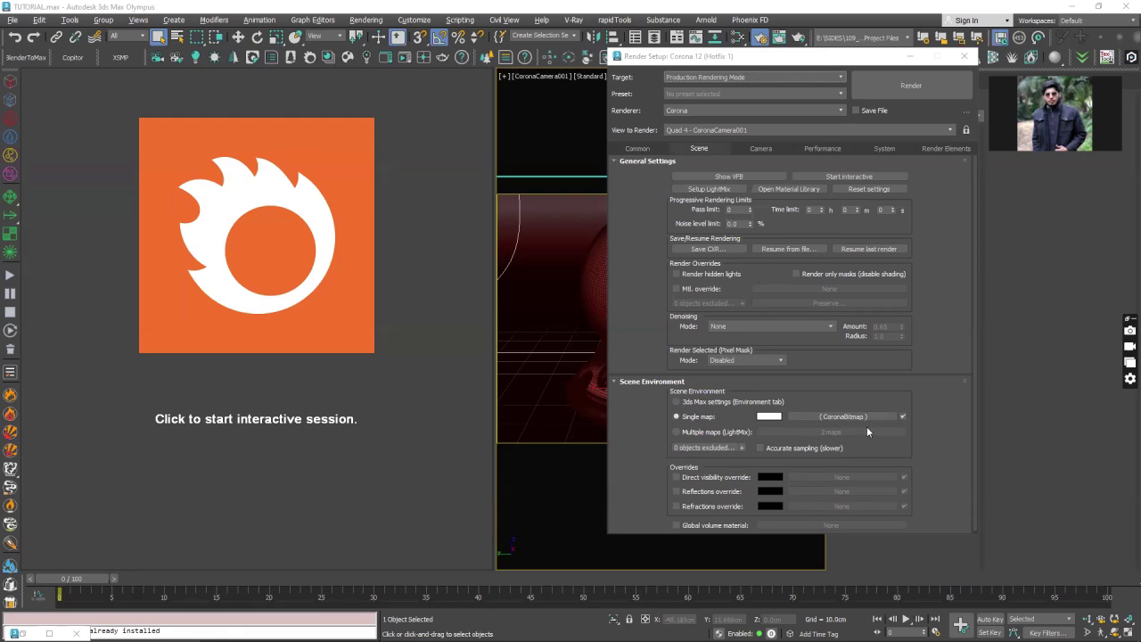
# Step: Start the interactive render and arrange the Slate Material Editor beside the Render Setup window
pyautogui.click(346, 381)
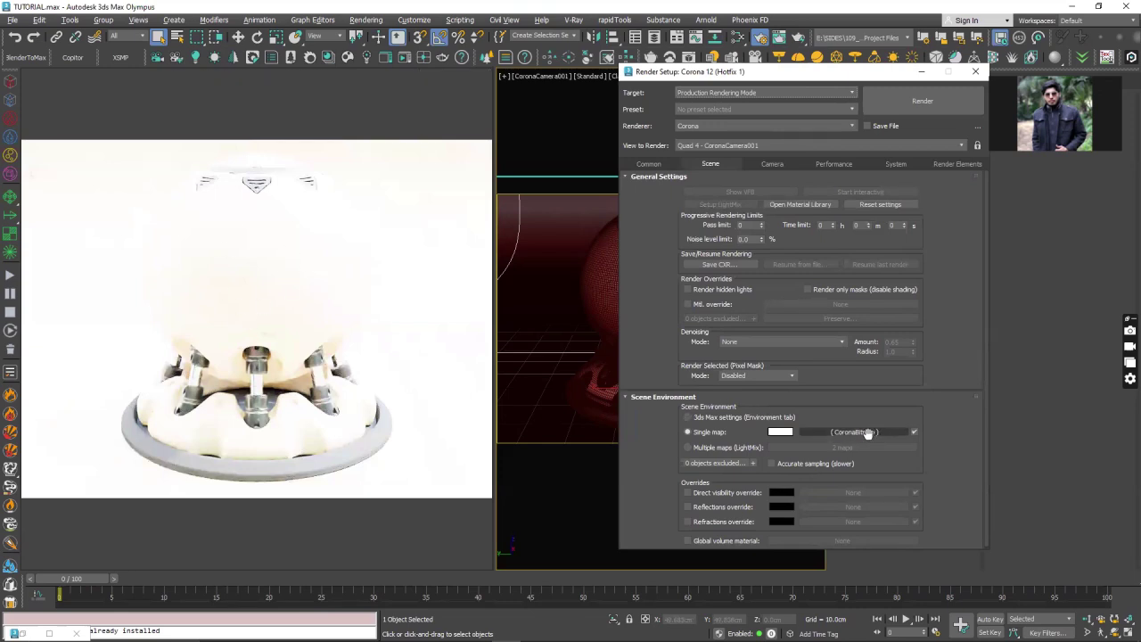
pyautogui.click(736, 38)
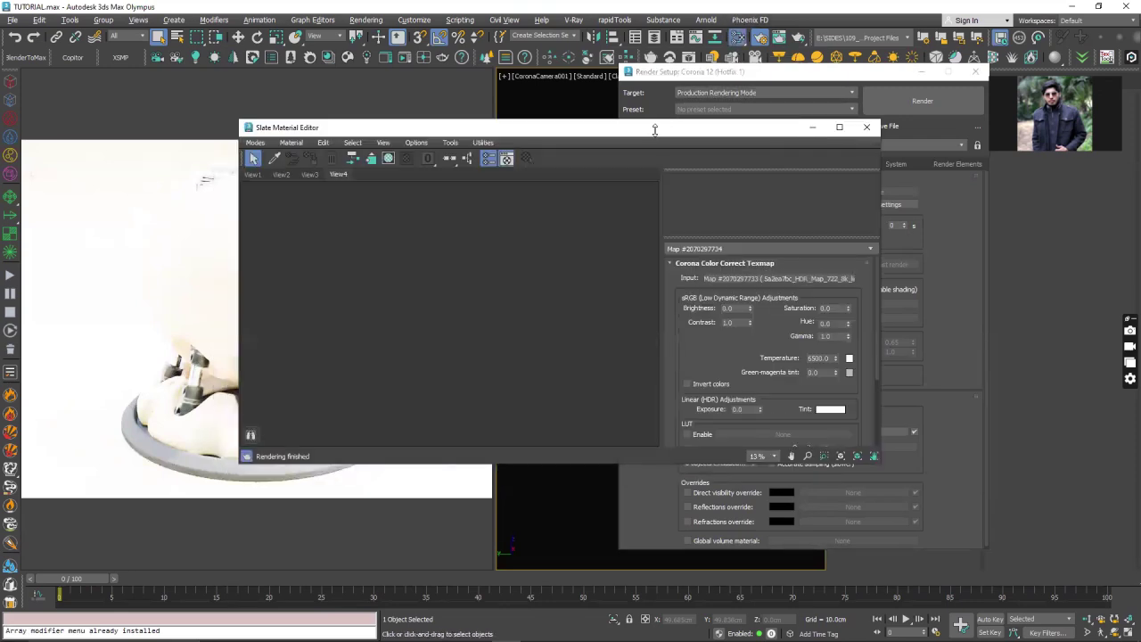
pyautogui.moveTo(611, 130); pyautogui.dragTo(425, 137)
pyautogui.click(851, 76)
pyautogui.moveTo(851, 77); pyautogui.dragTo(870, 80)
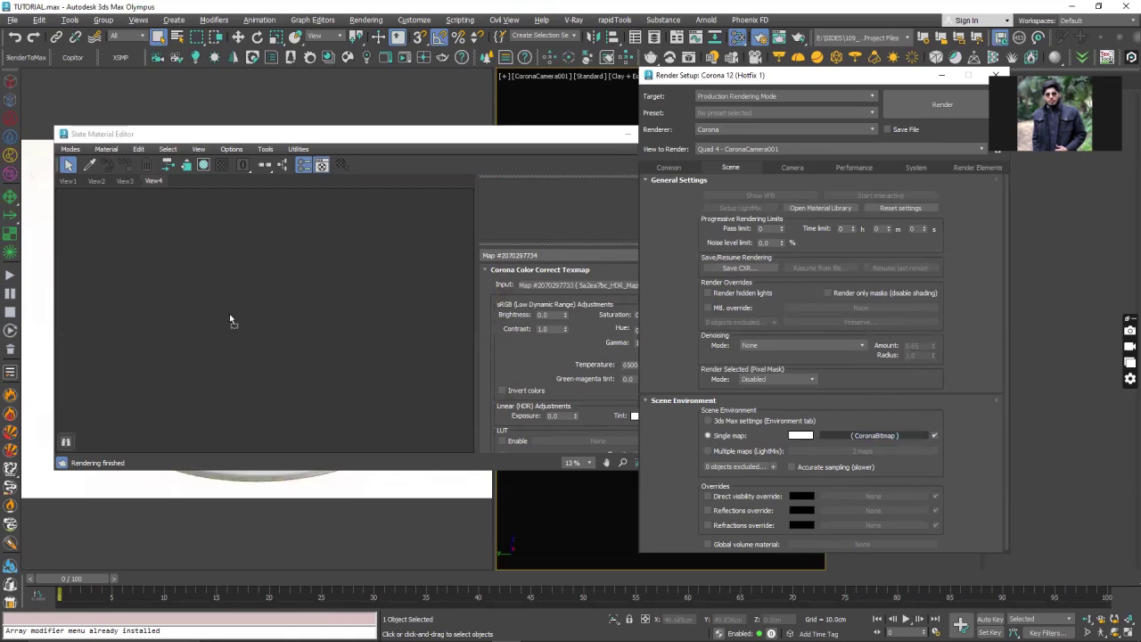
# Step: Place the scene environment's CoronaBitmap in the Slate Material Editor as an instance and enlarge its node preview
pyautogui.moveTo(229, 313); pyautogui.dragTo(229, 313)
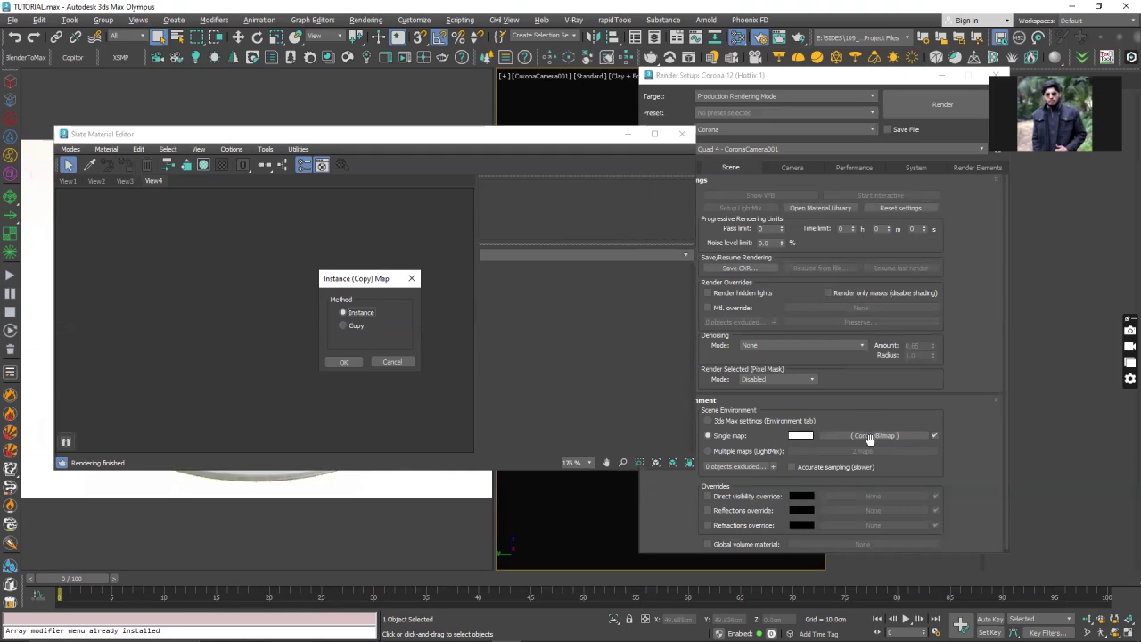
pyautogui.click(341, 362)
pyautogui.press('Return')
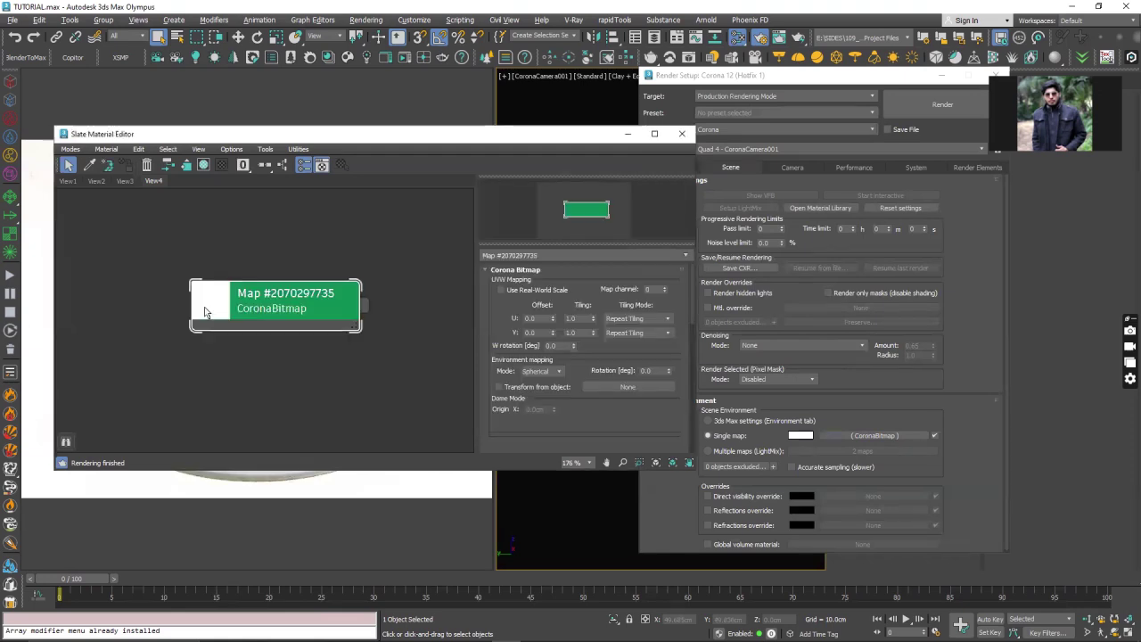
pyautogui.doubleClick(204, 311)
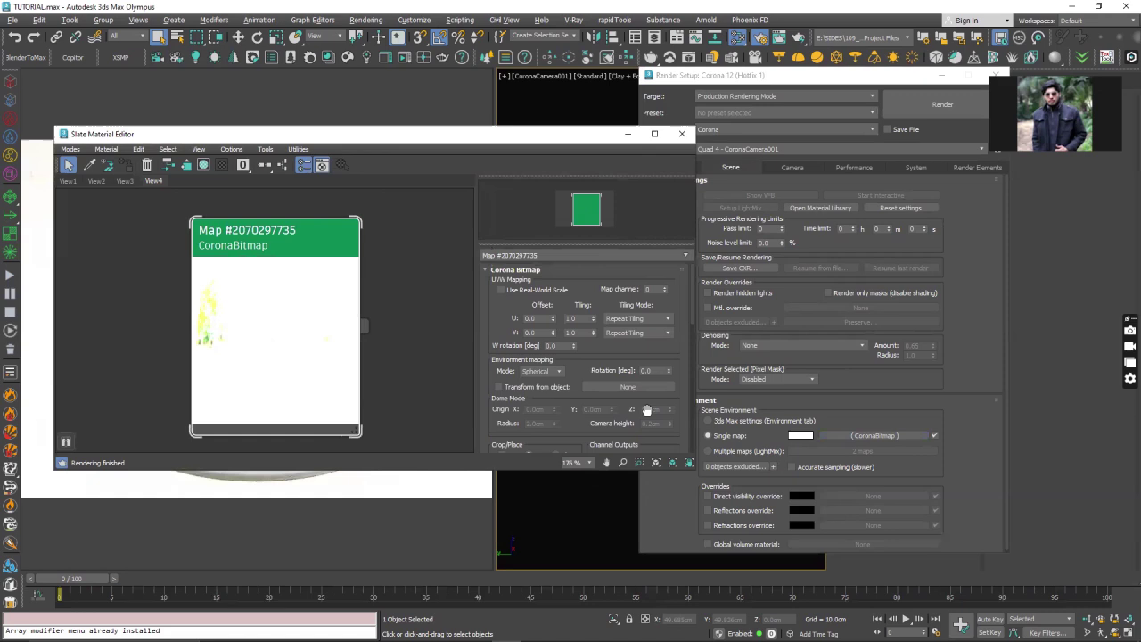
# Step: Examine the CoronaBitmap's environment mapping, crop, color space, bitmap file and output parameters
pyautogui.moveTo(498, 343); pyautogui.dragTo(494, 318)
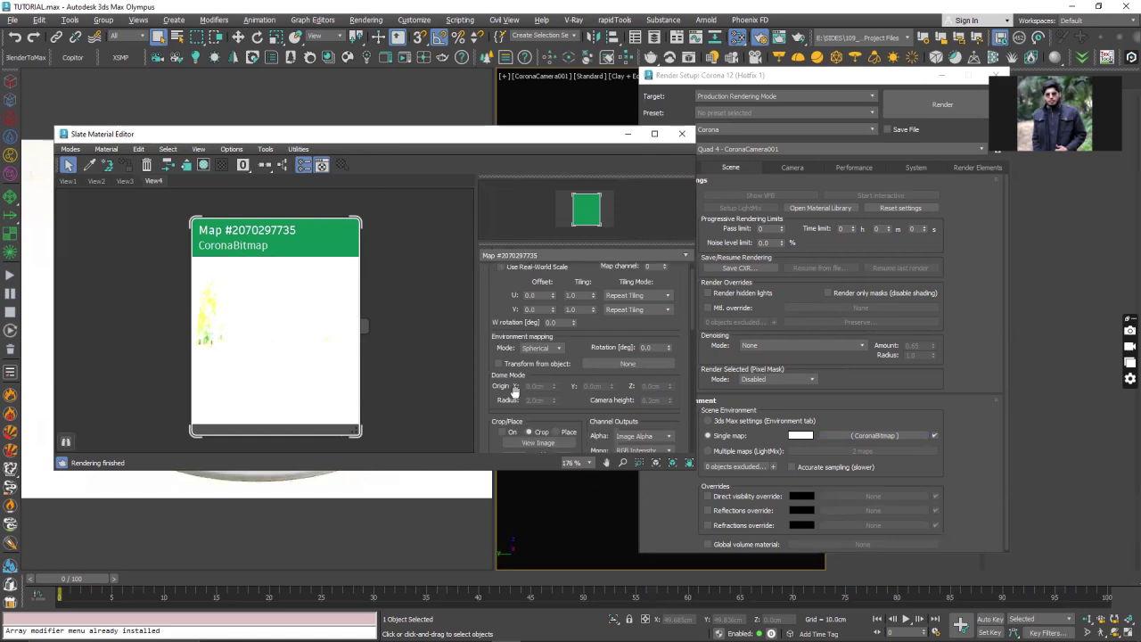
pyautogui.moveTo(515, 393); pyautogui.dragTo(516, 313)
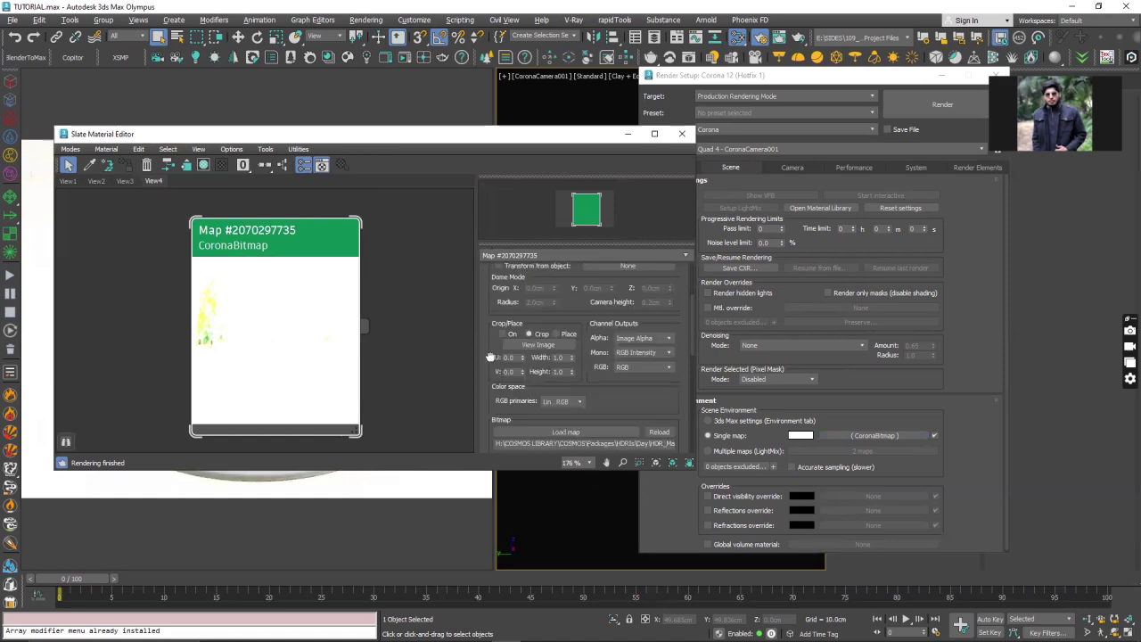
pyautogui.scroll(-3, 490, 356)
pyautogui.scroll(-2, 490, 356)
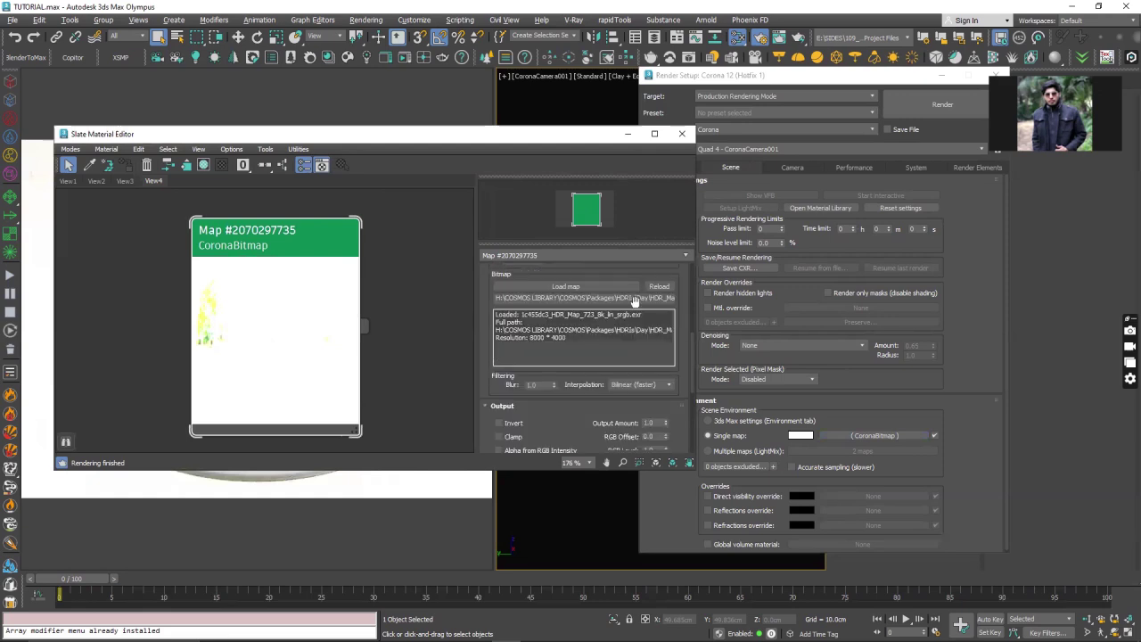
pyautogui.scroll(-1, 535, 356)
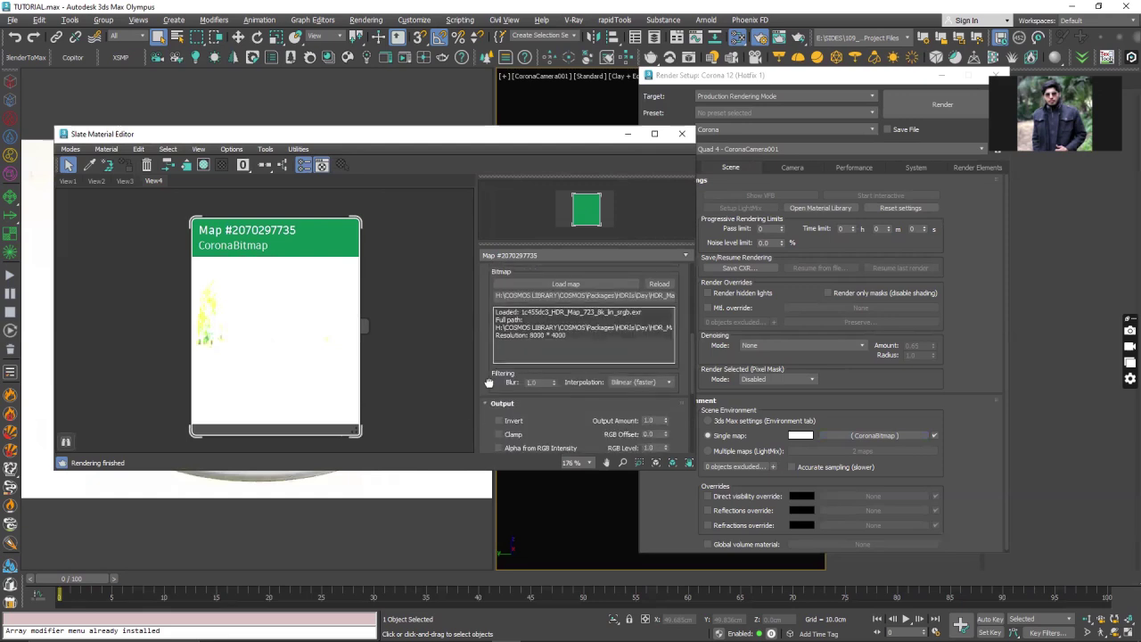
pyautogui.scroll(-4, 487, 312)
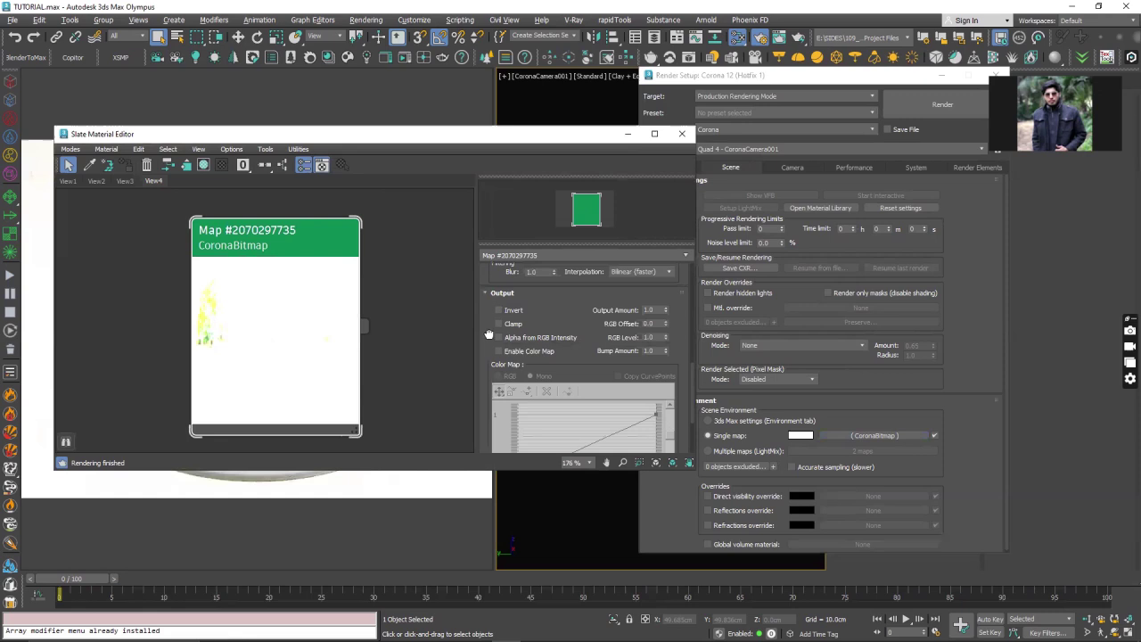
pyautogui.scroll(2, 491, 300)
pyautogui.scroll(-2, 499, 296)
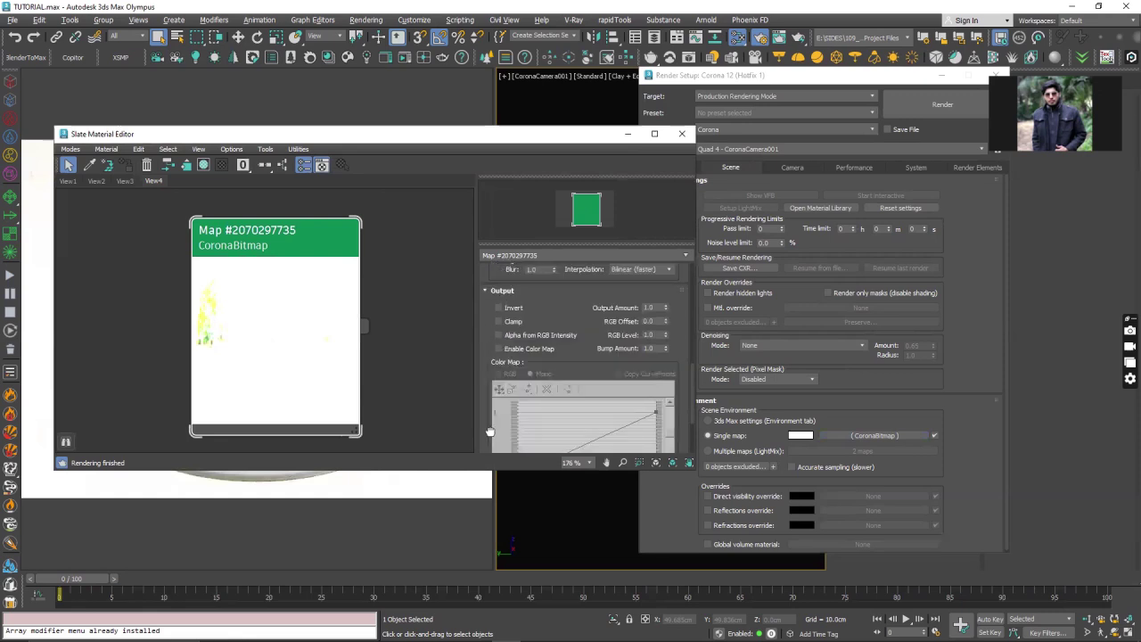
pyautogui.scroll(3, 492, 296)
pyautogui.scroll(-2, 490, 297)
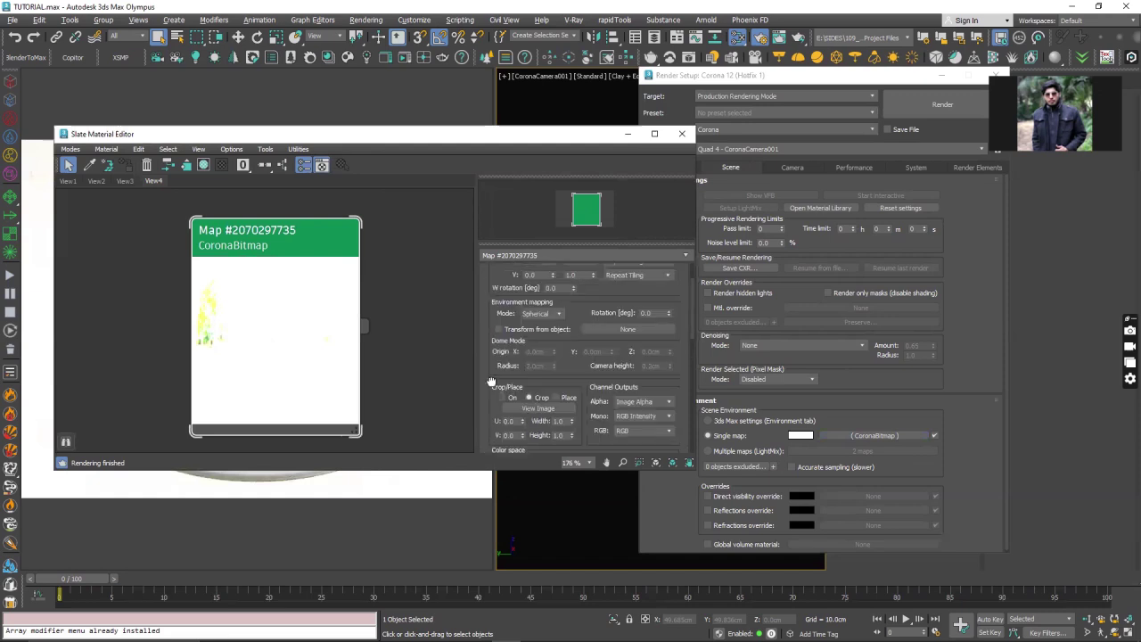
pyautogui.scroll(2, 493, 417)
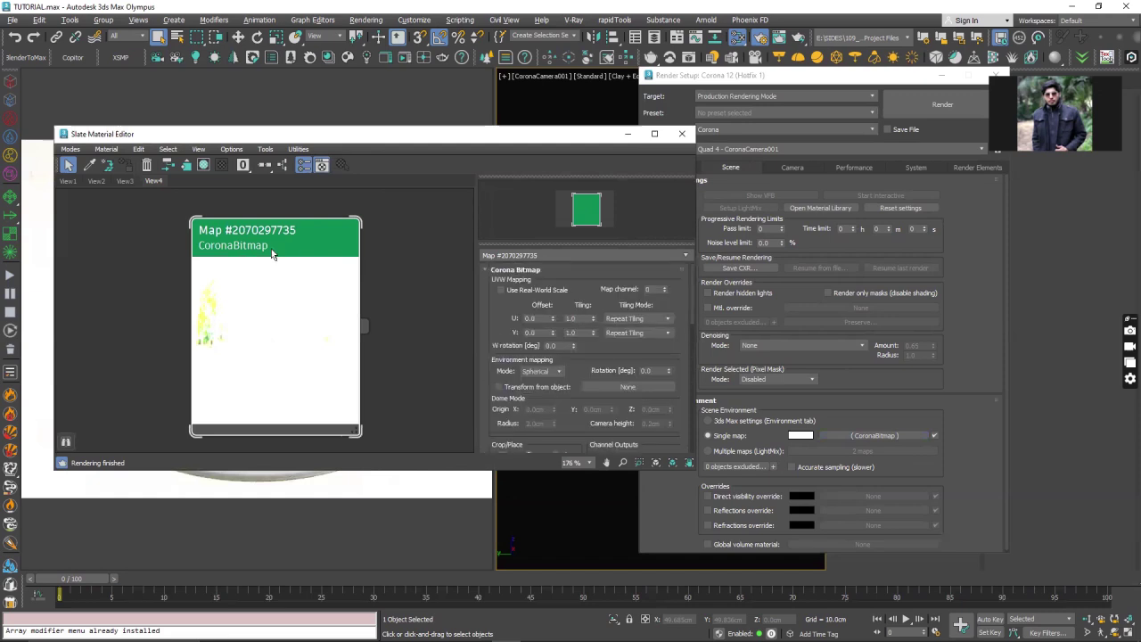
pyautogui.moveTo(271, 249); pyautogui.dragTo(279, 250)
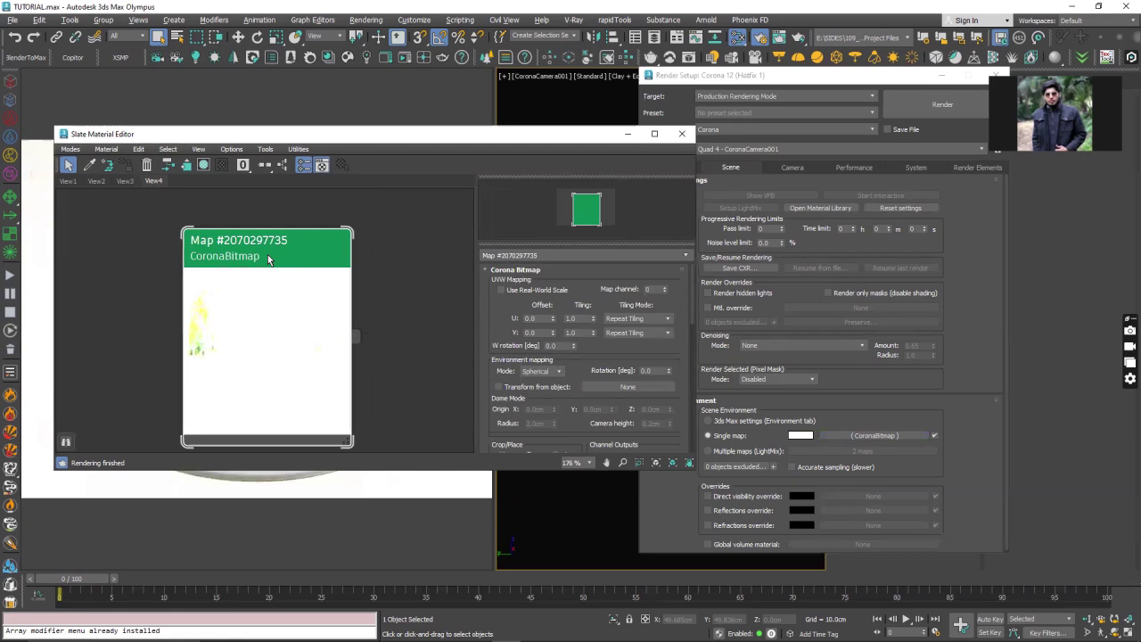
pyautogui.hotkey('ctrl', 'z')
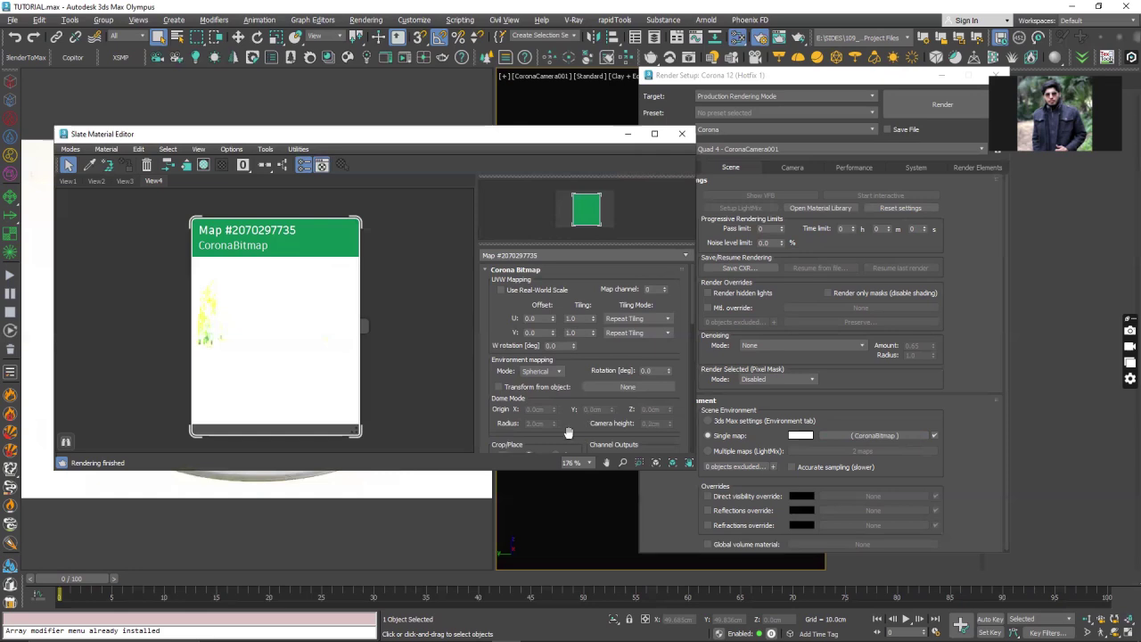
# Step: Compare the CoronaBitmap's bitmap and filtering settings with the adjustments offered in its Output section
pyautogui.scroll(-2, 562, 375)
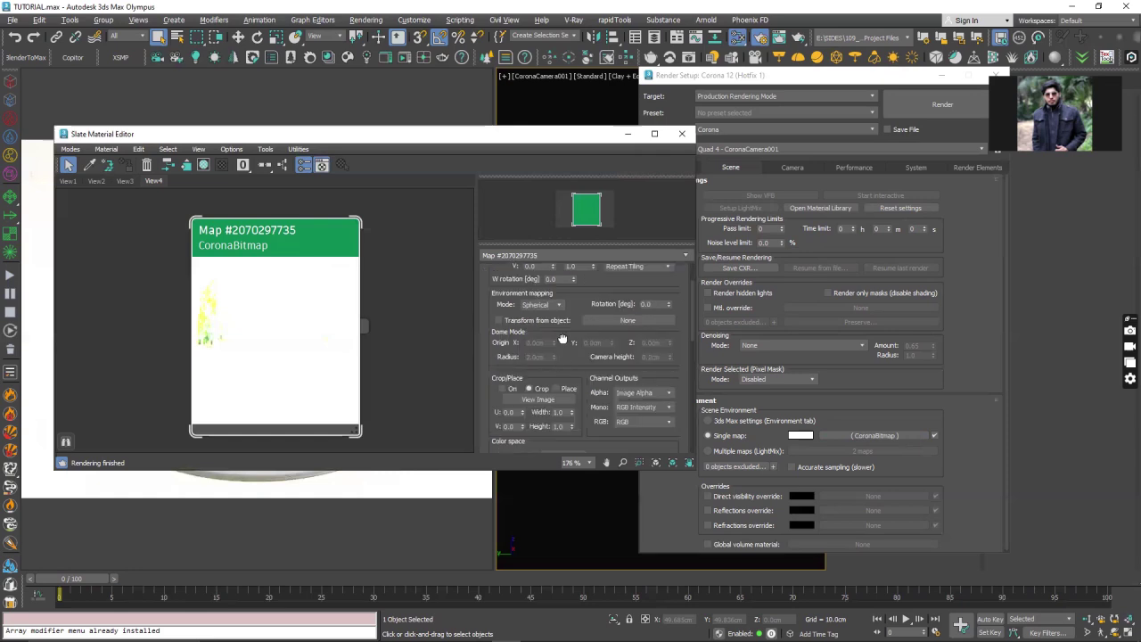
pyautogui.scroll(-2, 565, 308)
pyautogui.scroll(-2, 602, 377)
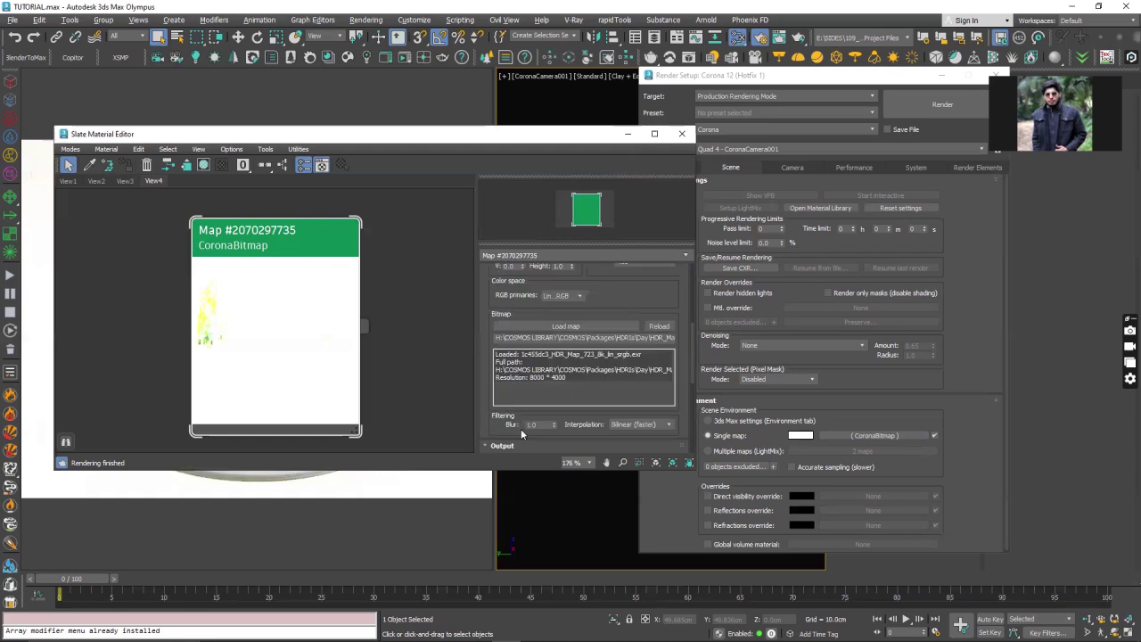
pyautogui.scroll(-2, 508, 417)
pyautogui.scroll(-2, 497, 309)
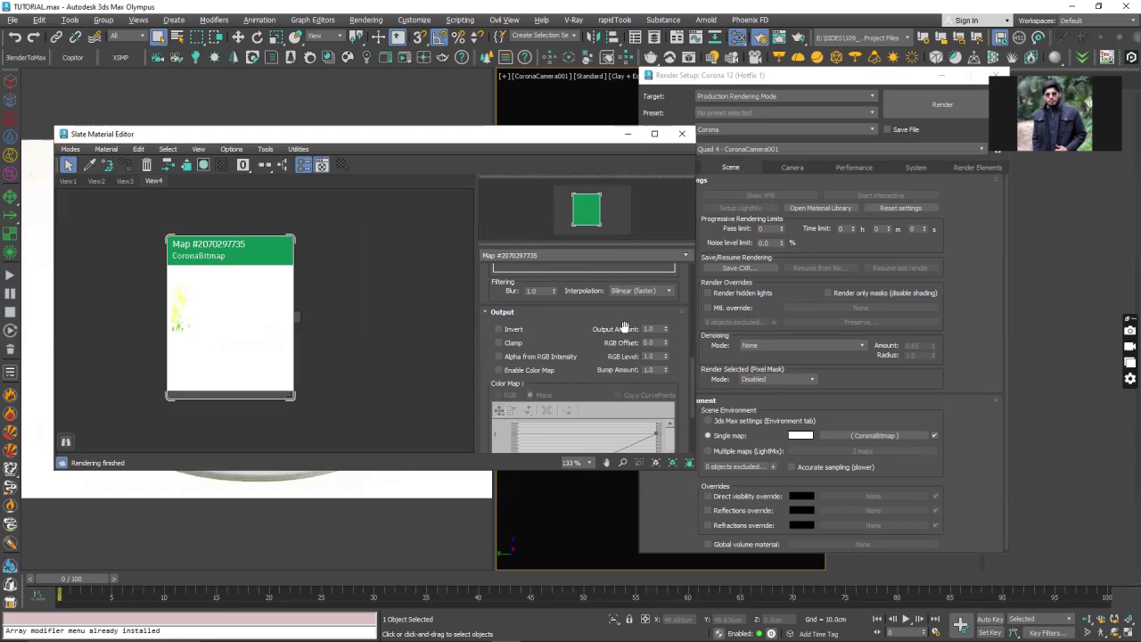
pyautogui.scroll(3, 496, 311)
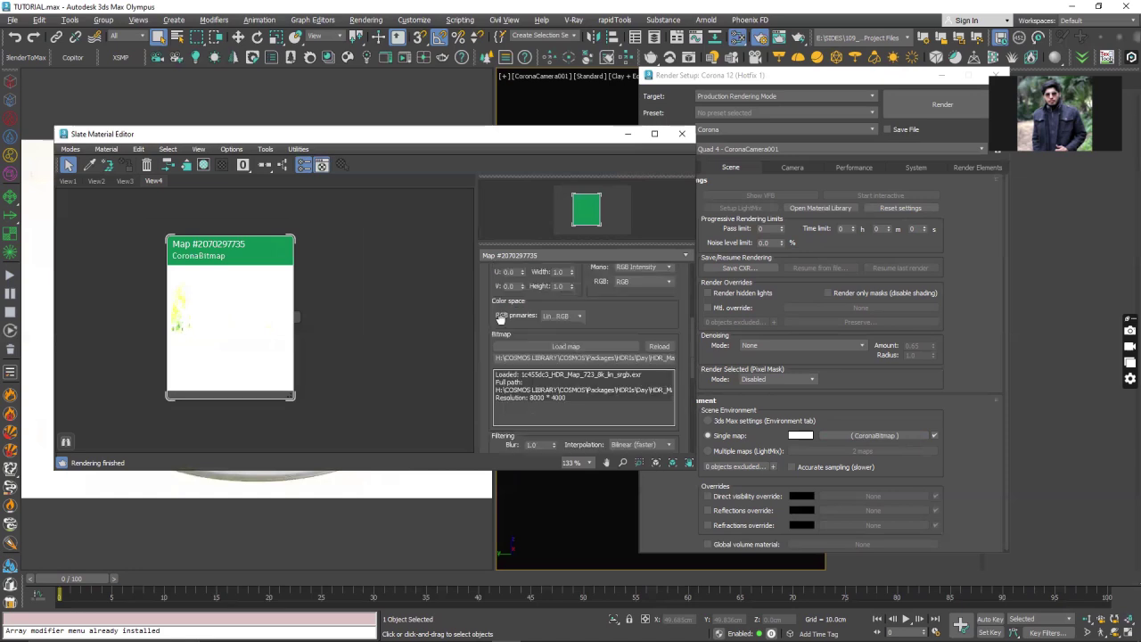
pyautogui.scroll(-3, 500, 319)
pyautogui.scroll(-2, 502, 326)
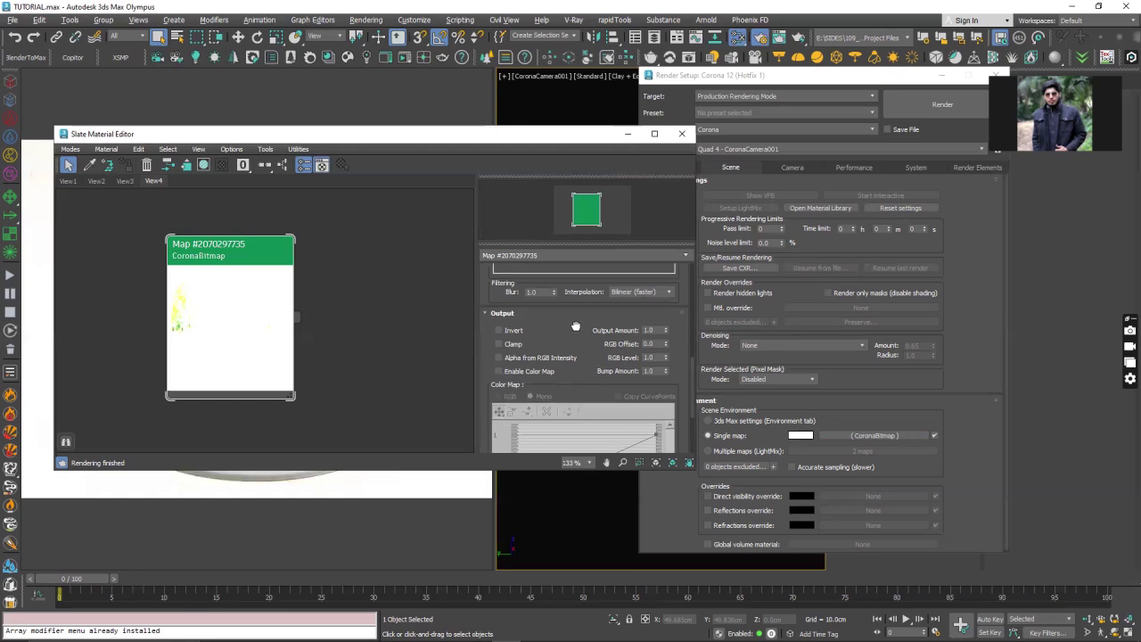
pyautogui.scroll(-2, 311, 323)
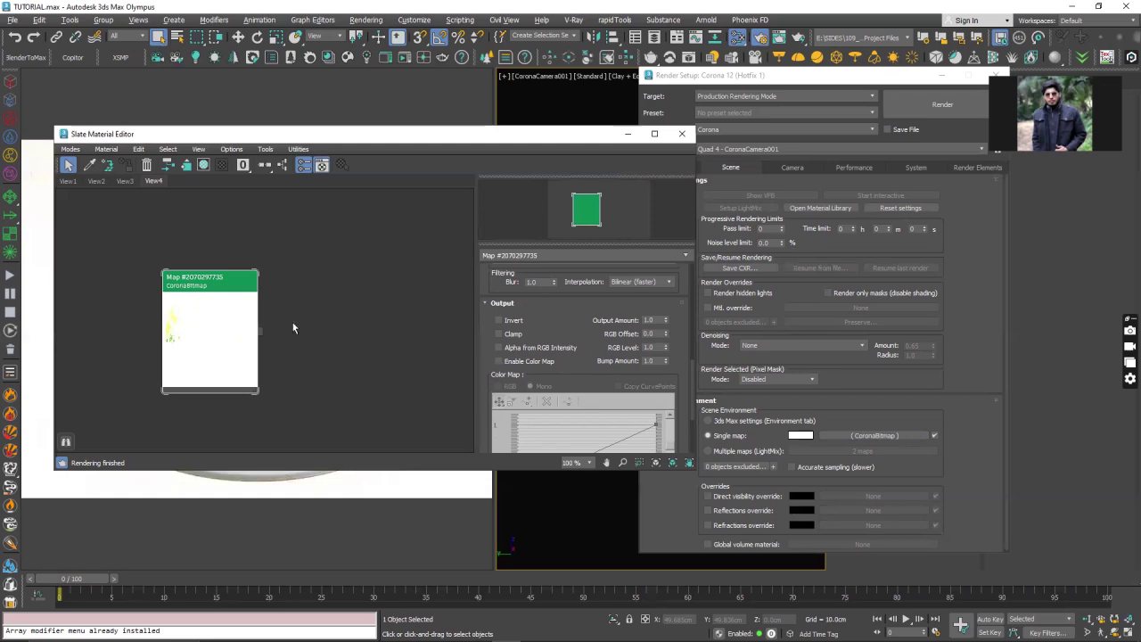
# Step: Add a CoronaColorCorrect map fed by the CoronaBitmap's output in the Slate Material Editor
pyautogui.moveTo(212, 276); pyautogui.dragTo(243, 280)
pyautogui.hotkey('ctrl', 'z')
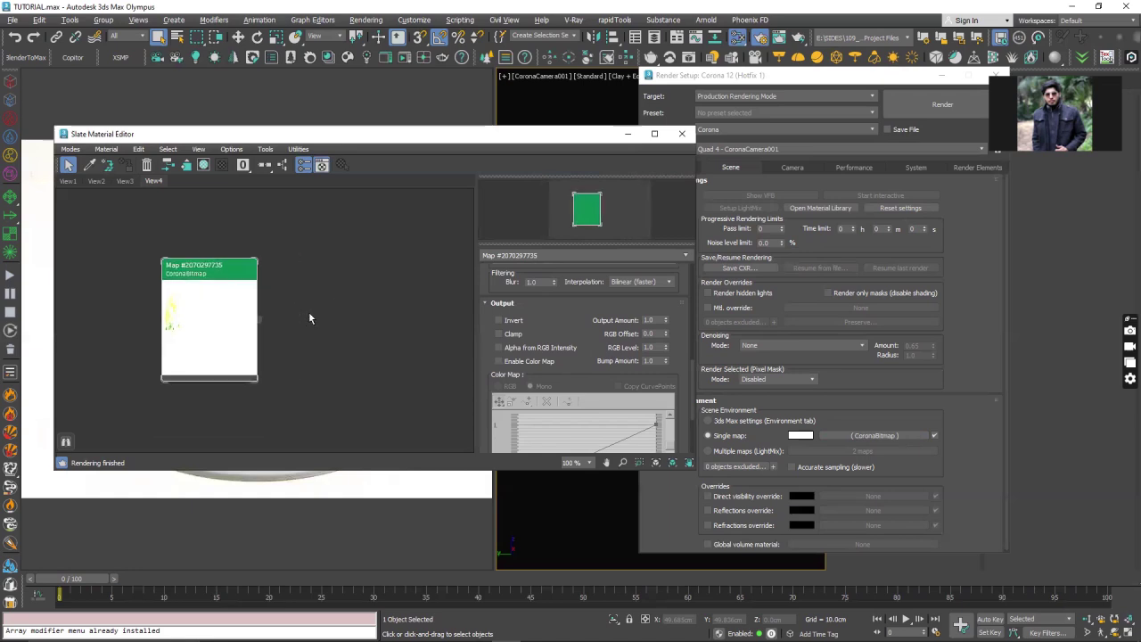
pyautogui.moveTo(175, 268); pyautogui.dragTo(140, 256)
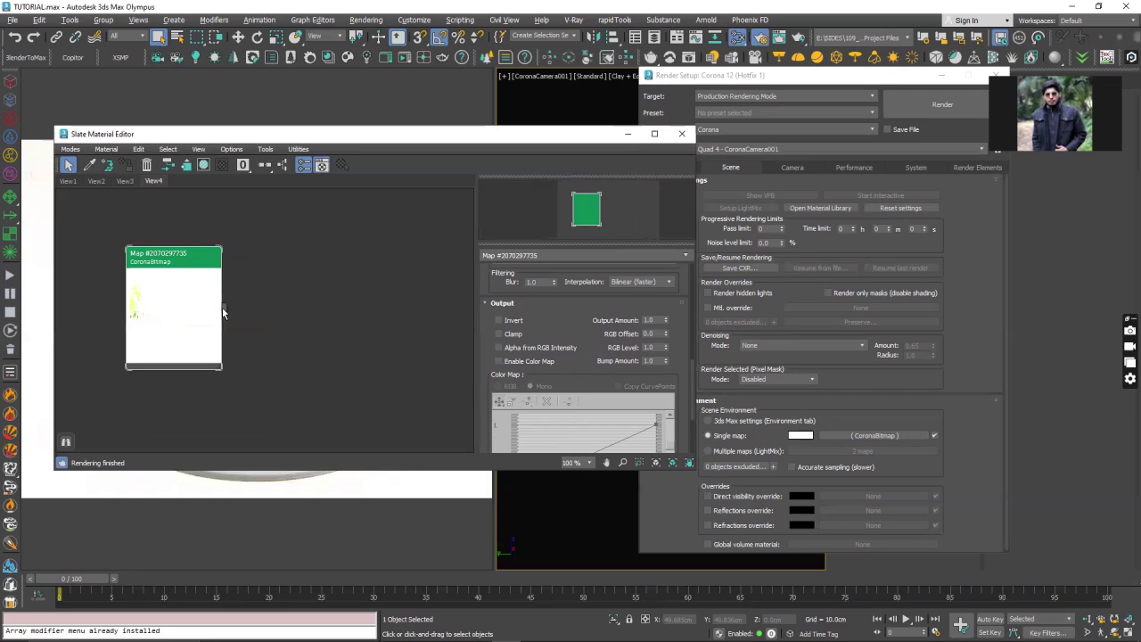
pyautogui.moveTo(223, 309); pyautogui.dragTo(284, 316)
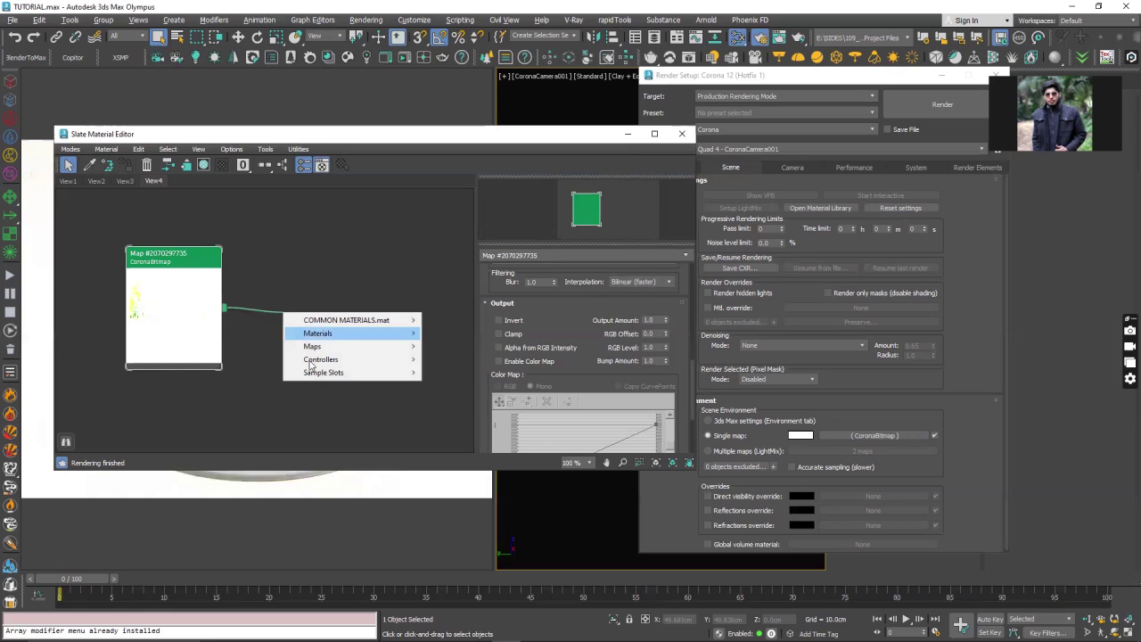
pyautogui.moveTo(313, 349)
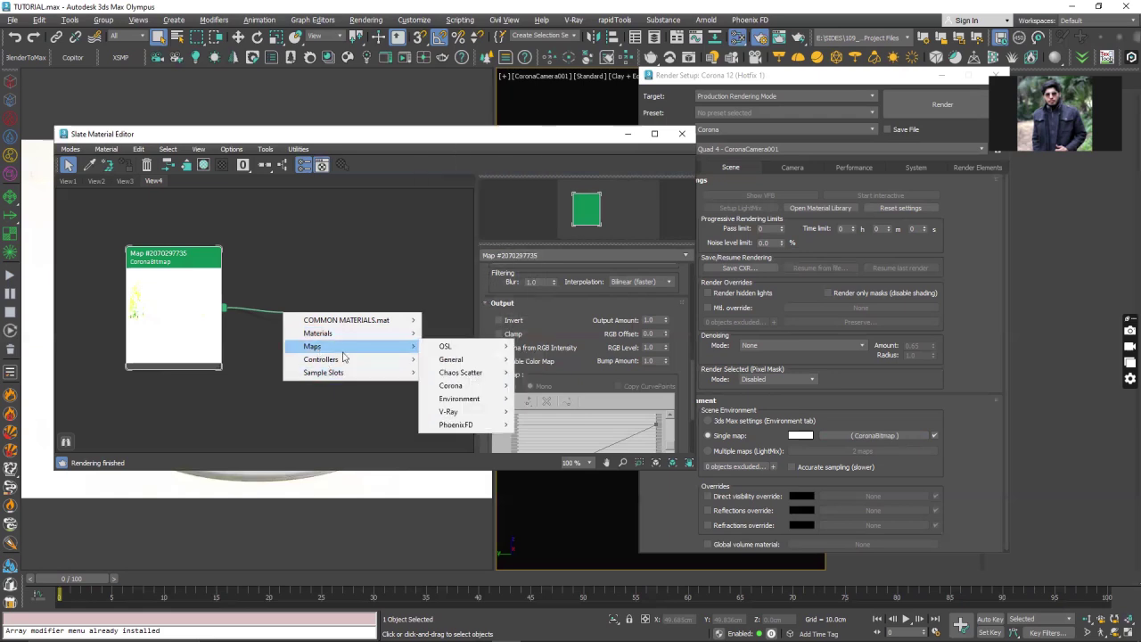
pyautogui.moveTo(381, 360)
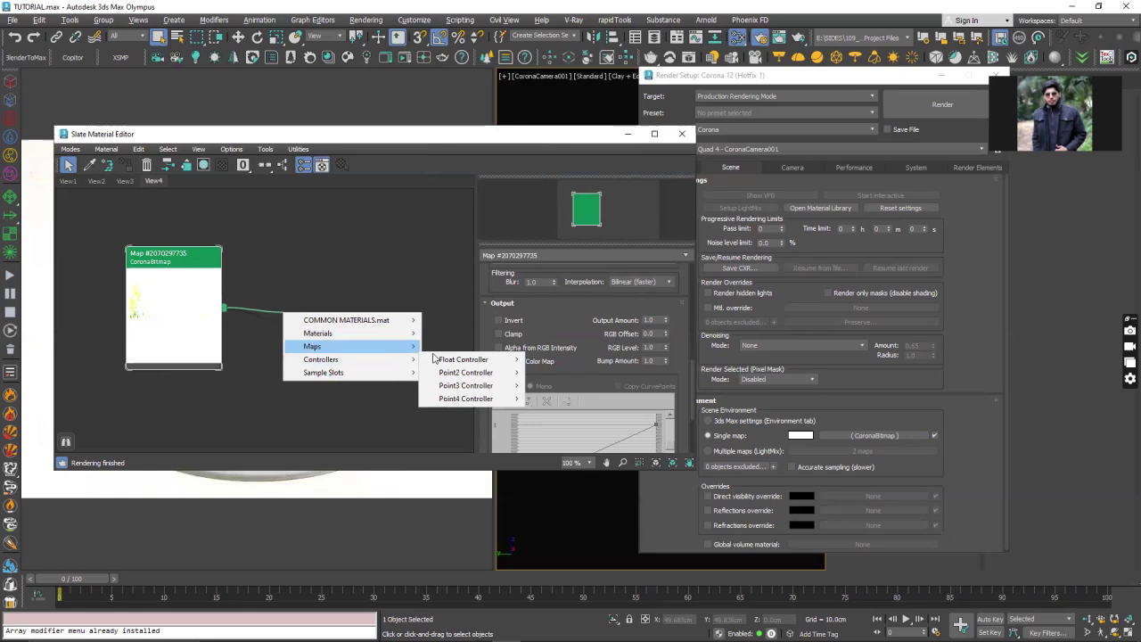
pyautogui.moveTo(412, 348)
pyautogui.moveTo(451, 389)
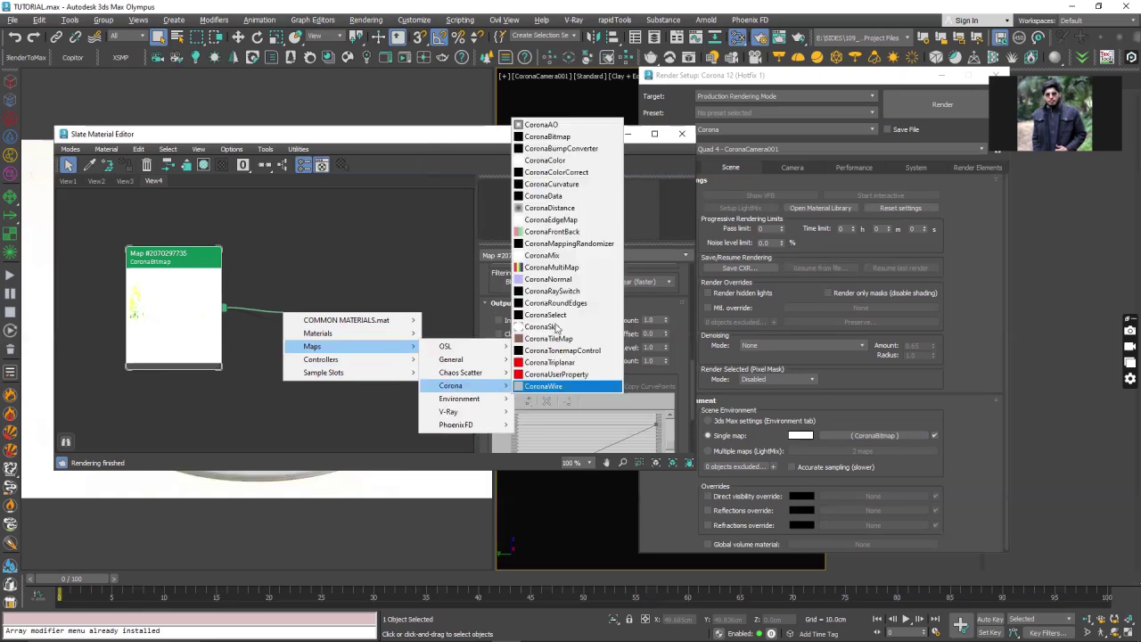
pyautogui.click(553, 173)
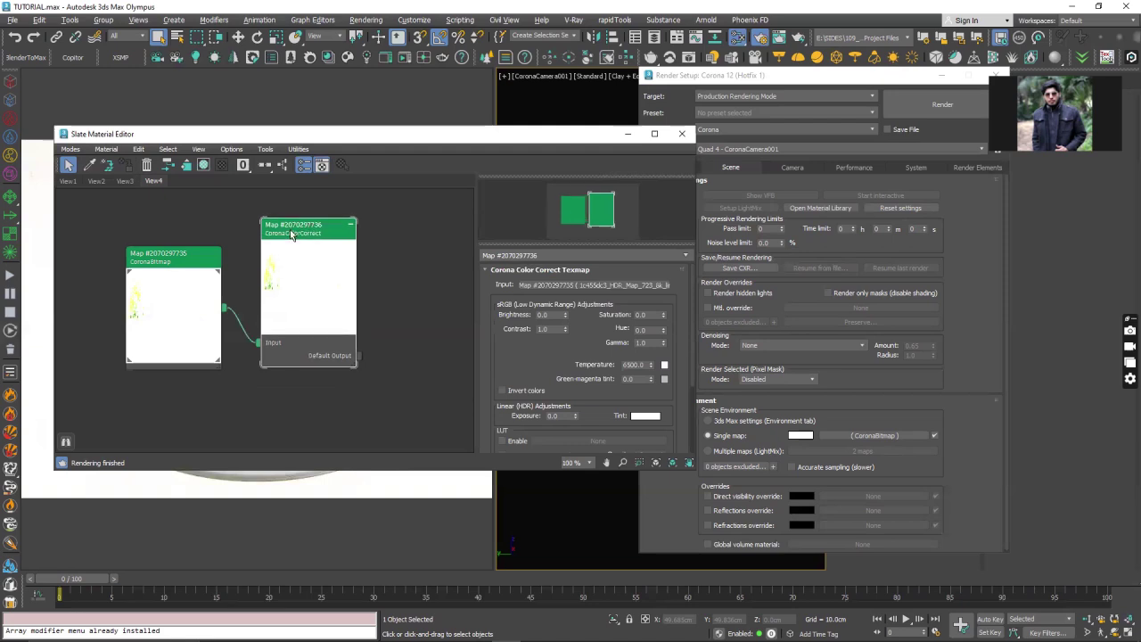
# Step: Assign the CoronaColorCorrect output to the scene environment's single map slot as an instance
pyautogui.moveTo(255, 249)
pyautogui.mouseDown()
pyautogui.moveTo(271, 232)
pyautogui.moveTo(255, 236)
pyautogui.mouseUp()
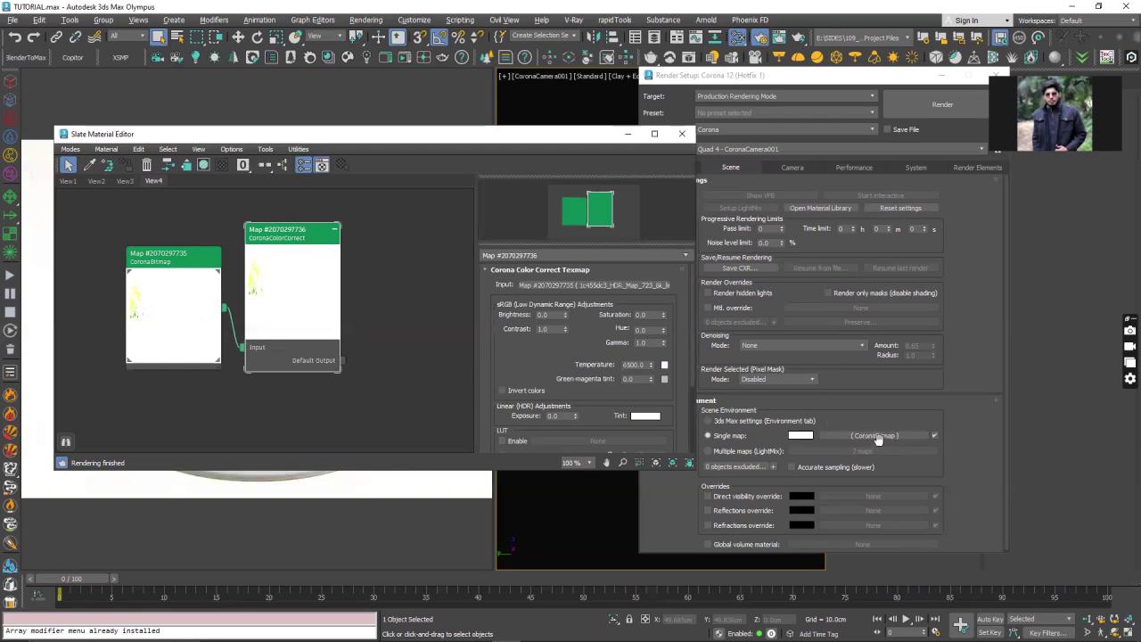
pyautogui.moveTo(344, 364); pyautogui.dragTo(884, 435)
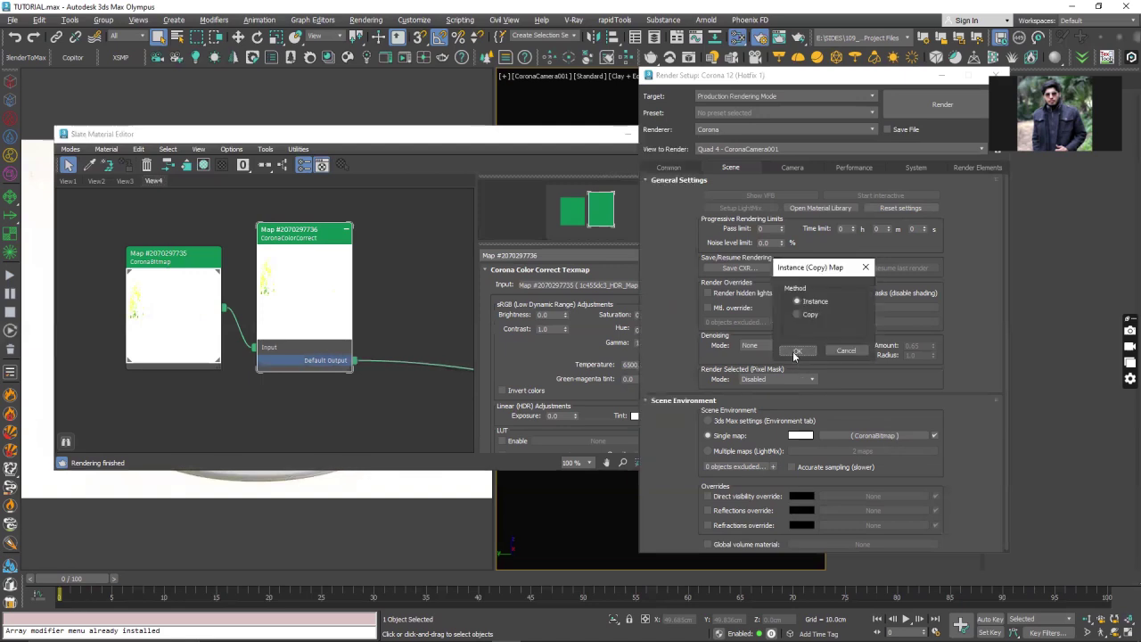
pyautogui.click(796, 351)
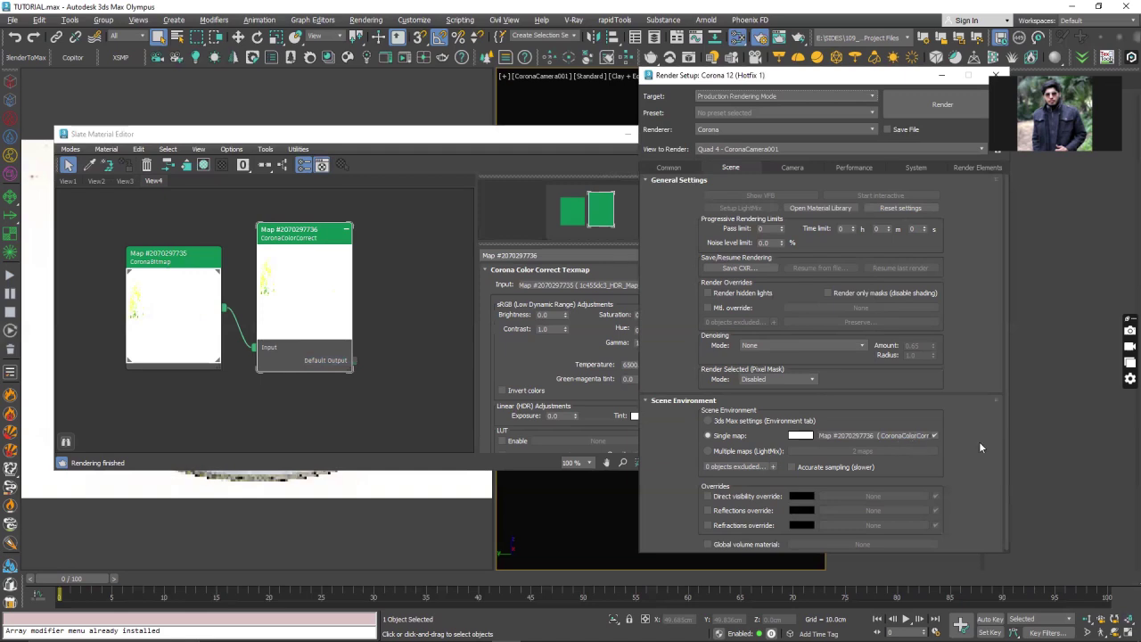
# Step: Make the Slate Material Editor taller and move it clear of the interactive render, spacing out the two map nodes
pyautogui.moveTo(289, 234); pyautogui.dragTo(261, 258, button='middle')
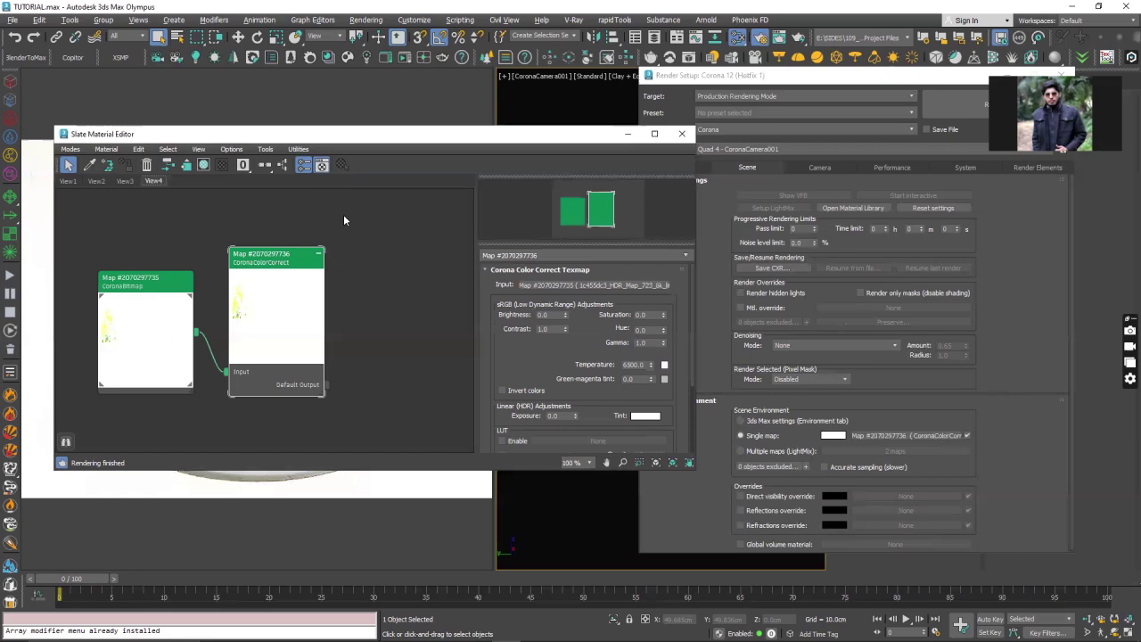
pyautogui.moveTo(312, 140); pyautogui.dragTo(369, 141)
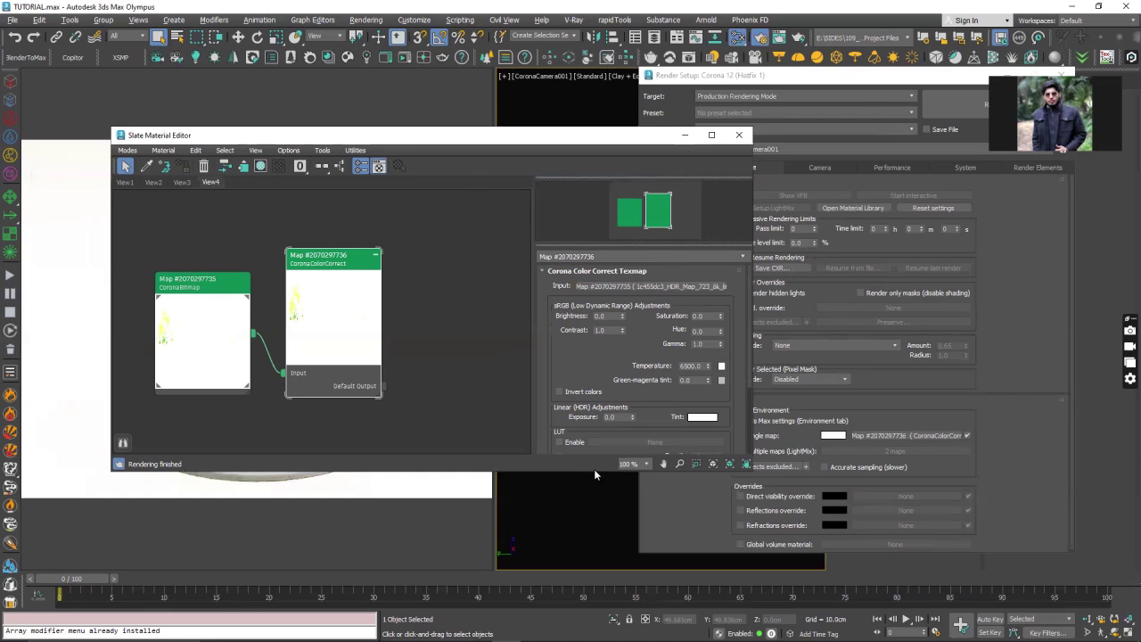
pyautogui.moveTo(593, 472); pyautogui.dragTo(593, 565)
pyautogui.moveTo(322, 271); pyautogui.dragTo(335, 271)
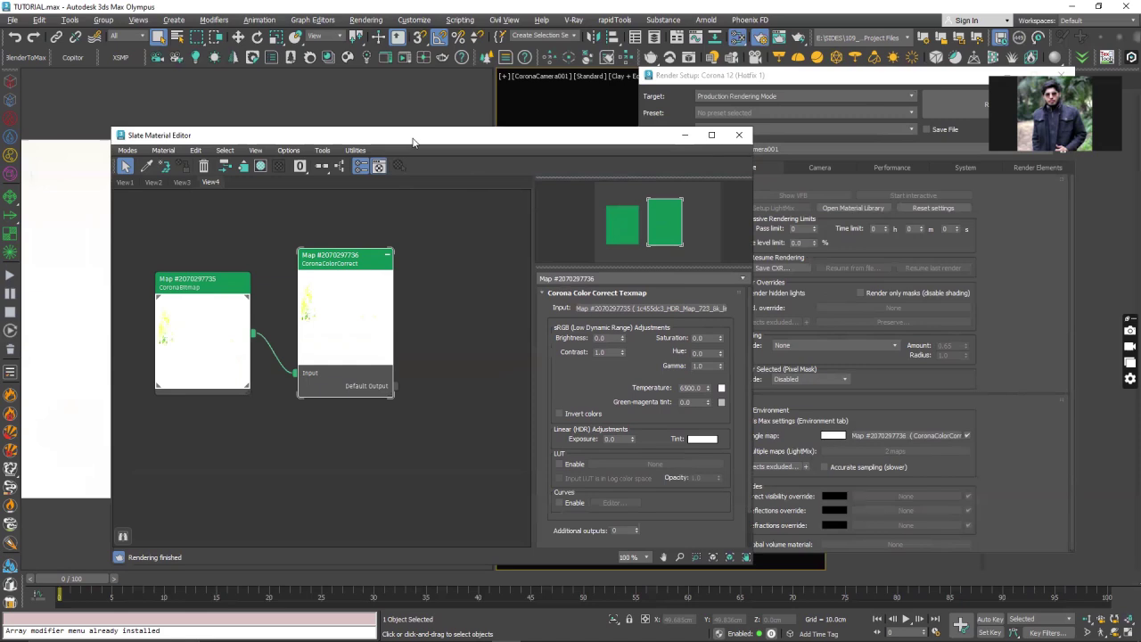
pyautogui.moveTo(412, 141); pyautogui.dragTo(715, 144)
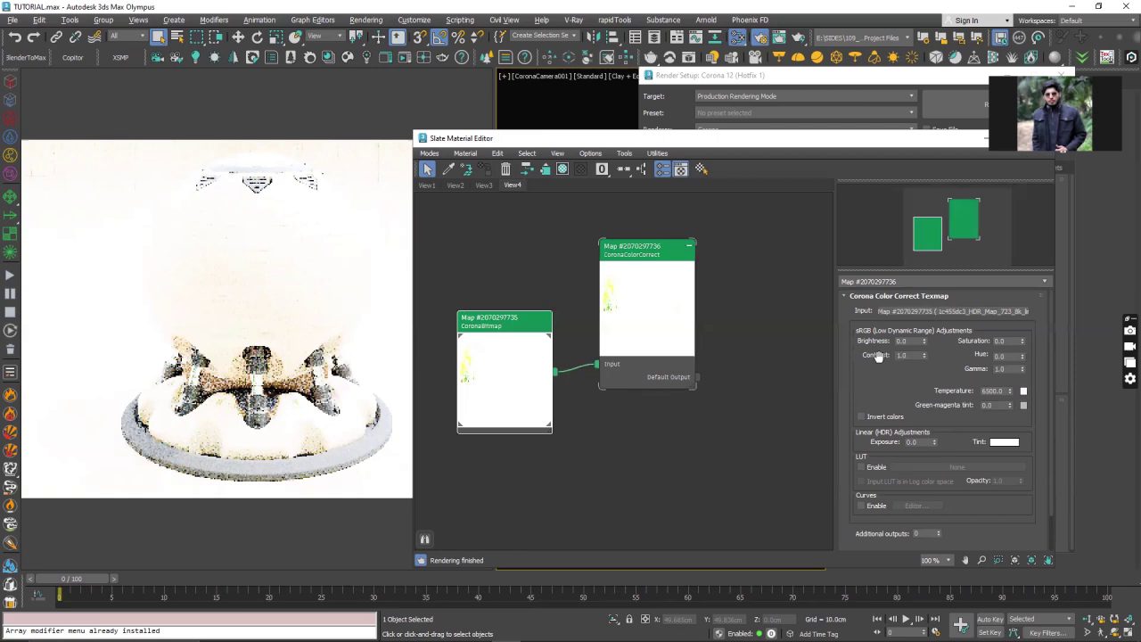
# Step: Try the CoronaColorCorrect brightness at -1.0 and 1.0, and reset it to 0.0
pyautogui.scroll(-1, 862, 353)
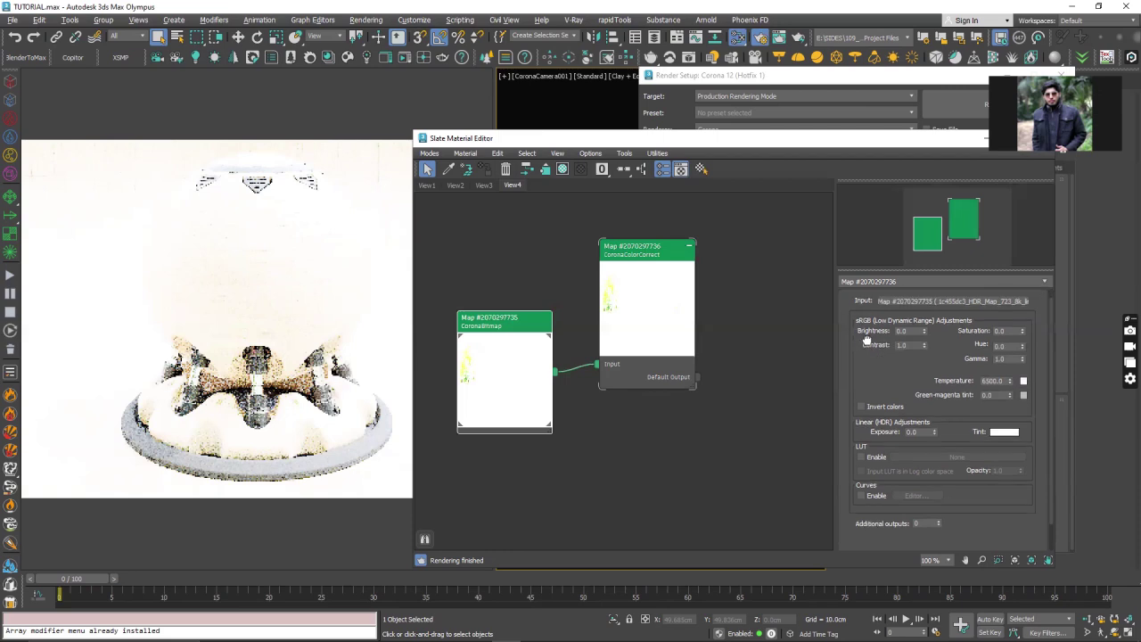
pyautogui.scroll(-1, 865, 325)
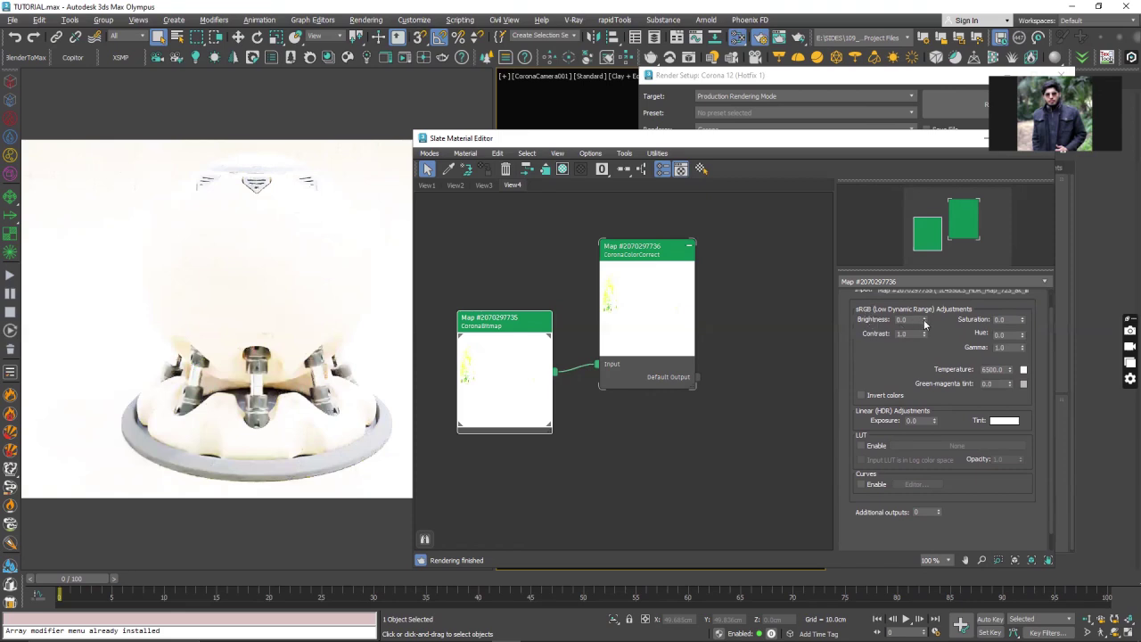
pyautogui.moveTo(924, 319); pyautogui.dragTo(913, 547)
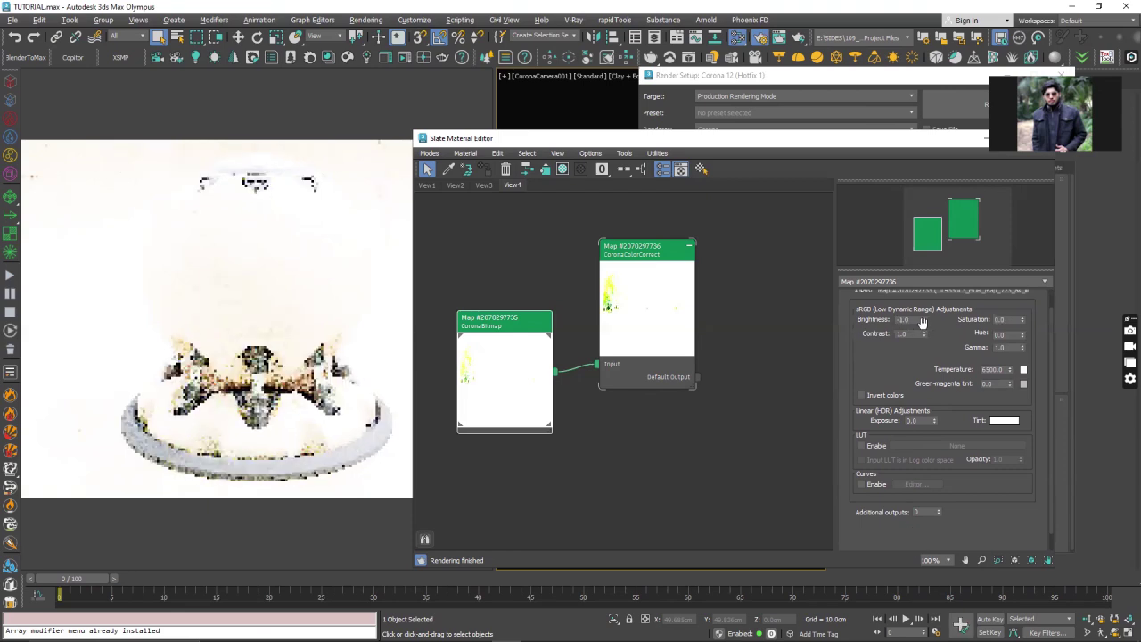
pyautogui.moveTo(925, 321); pyautogui.dragTo(934, 223)
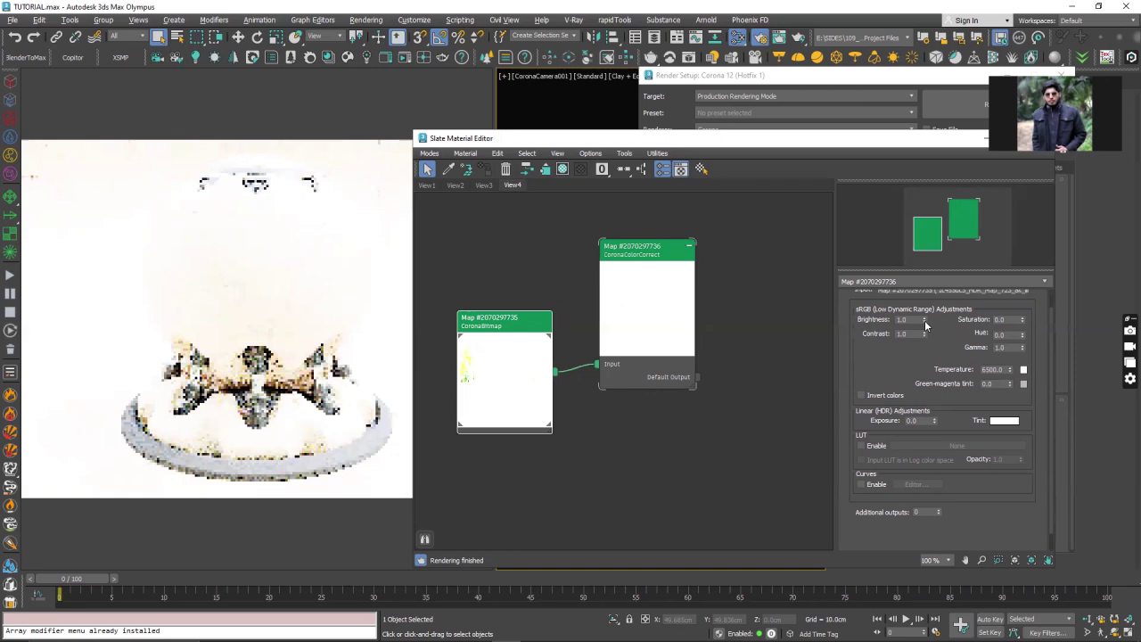
pyautogui.rightClick(925, 321)
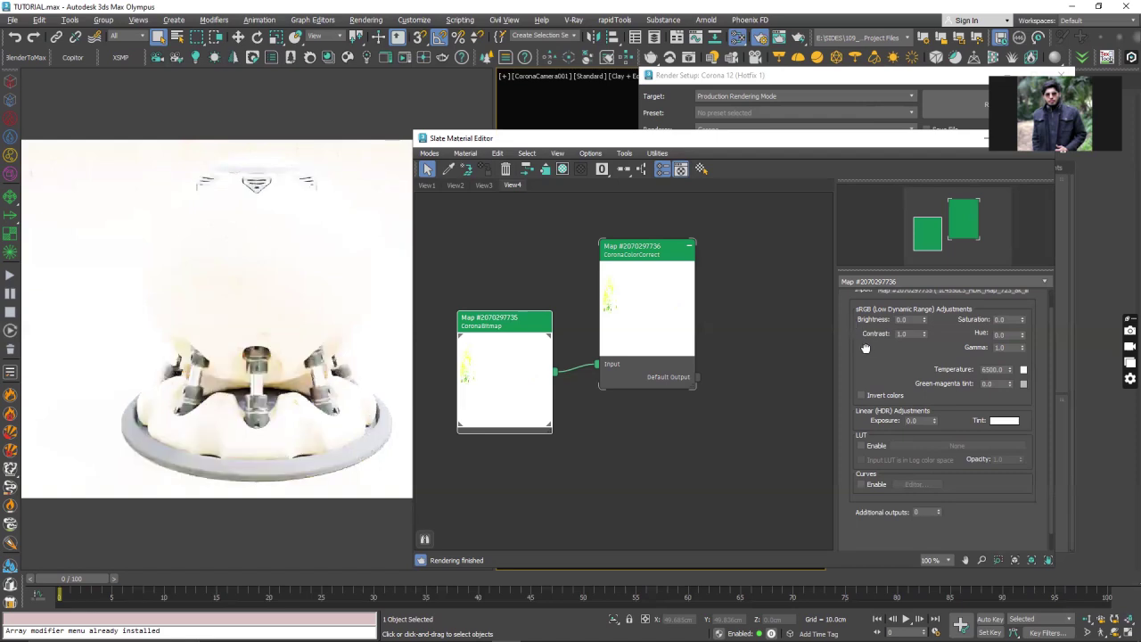
# Step: Try lowering the CoronaColorCorrect's linear exposure to values as low as -20, and reset it to 0.0
pyautogui.scroll(-2, 845, 378)
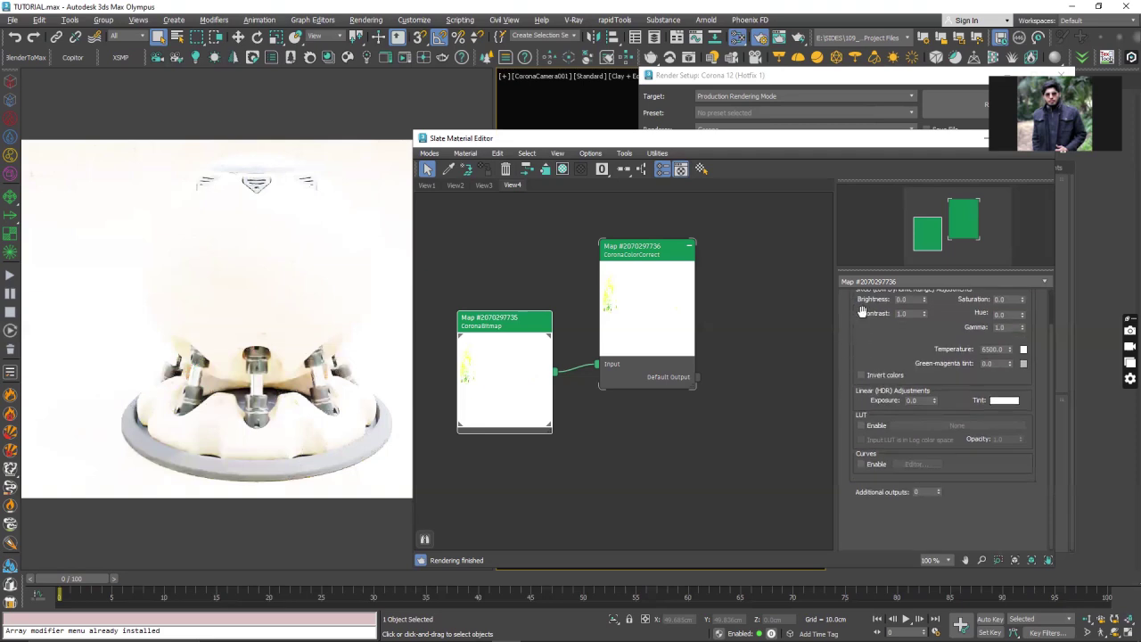
pyautogui.scroll(1, 865, 312)
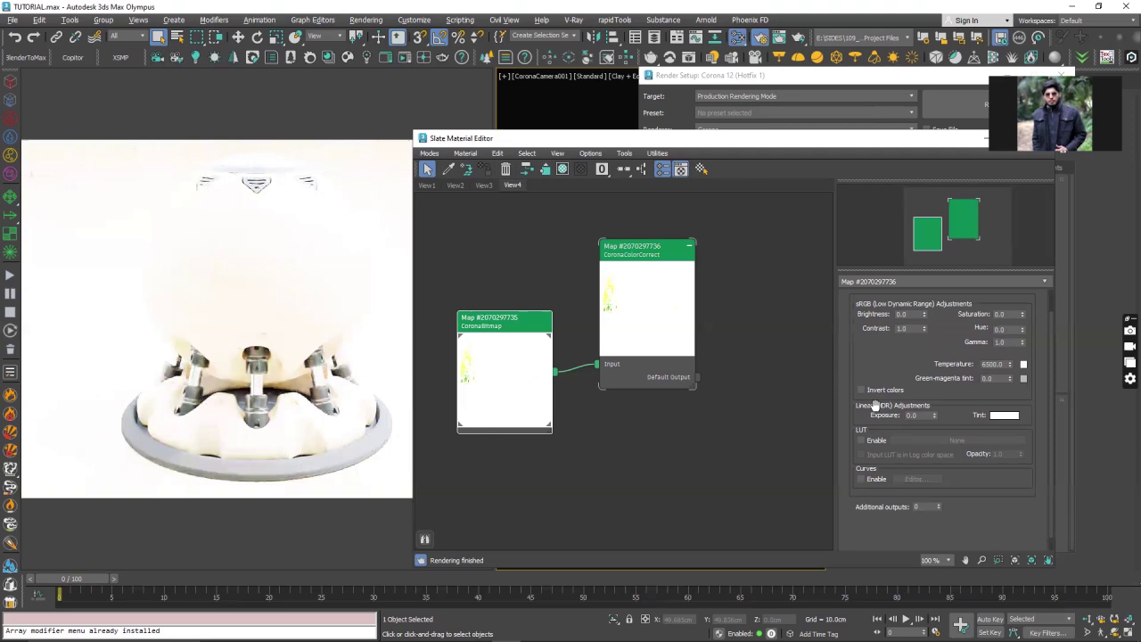
pyautogui.scroll(-1, 863, 399)
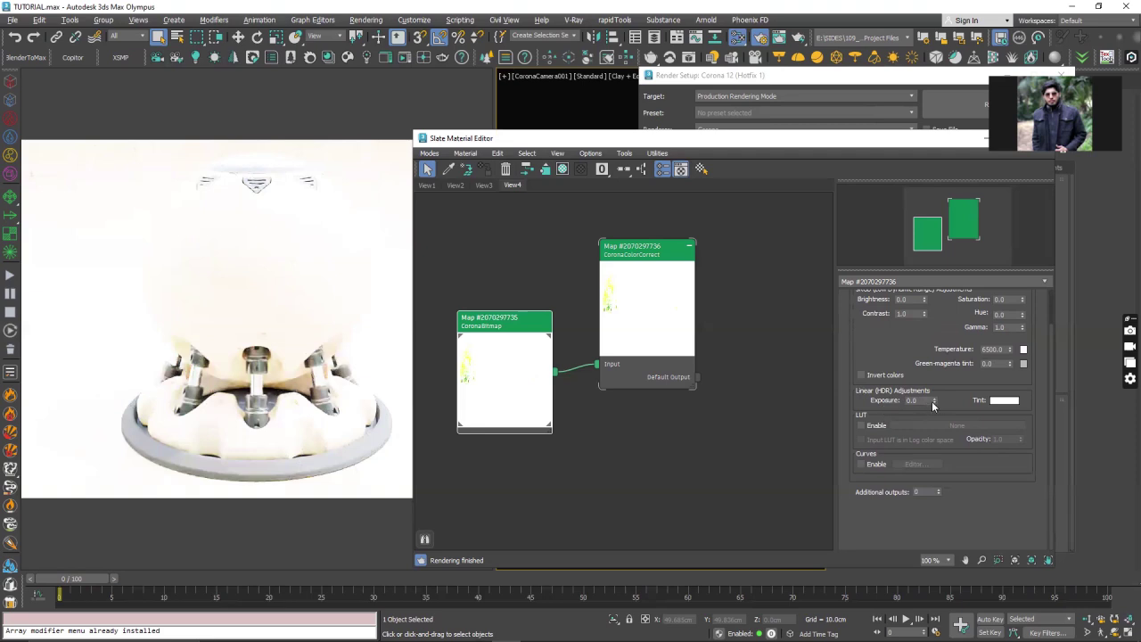
pyautogui.moveTo(931, 401); pyautogui.dragTo(892, 401)
pyautogui.write('-2')
pyautogui.press('Return')
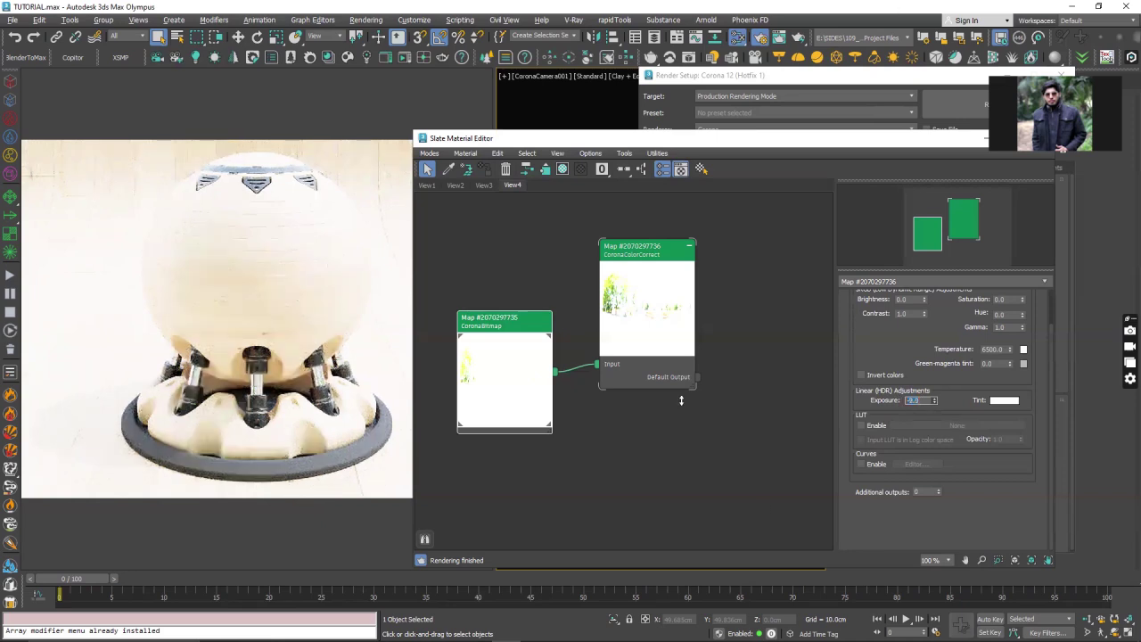
pyautogui.write('-20')
pyautogui.press('Return')
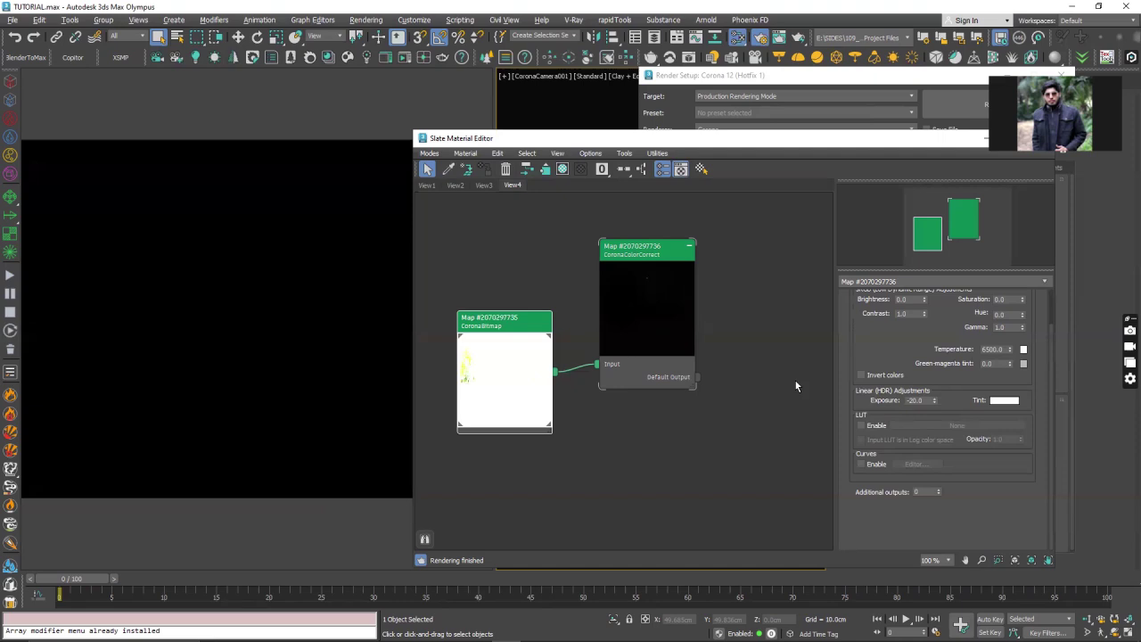
pyautogui.rightClick(934, 401)
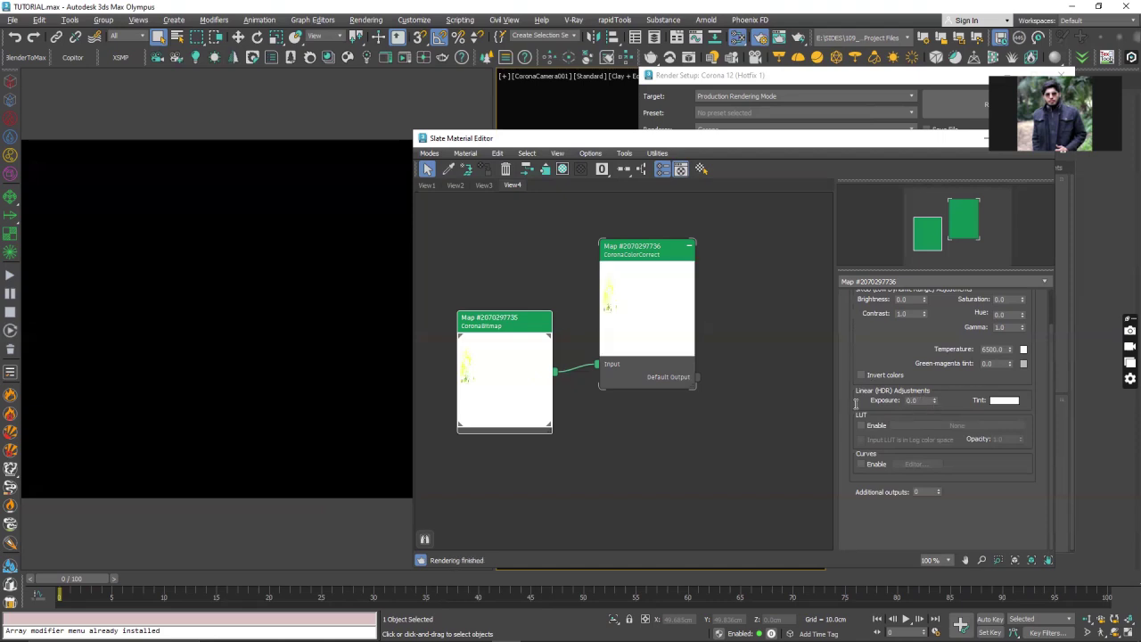
# Step: Set the CoronaColorCorrect's linear HDR exposure to -5 and move the material editor away from the rendered image
pyautogui.press('BackSpace')
pyautogui.write('-')
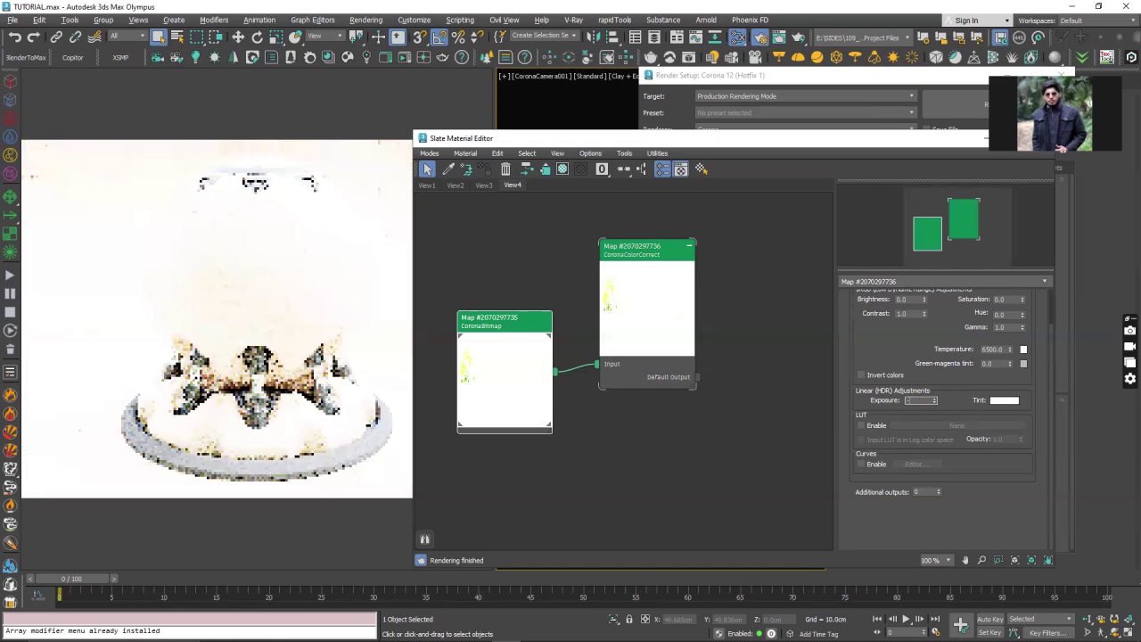
pyautogui.write('5')
pyautogui.press('Return')
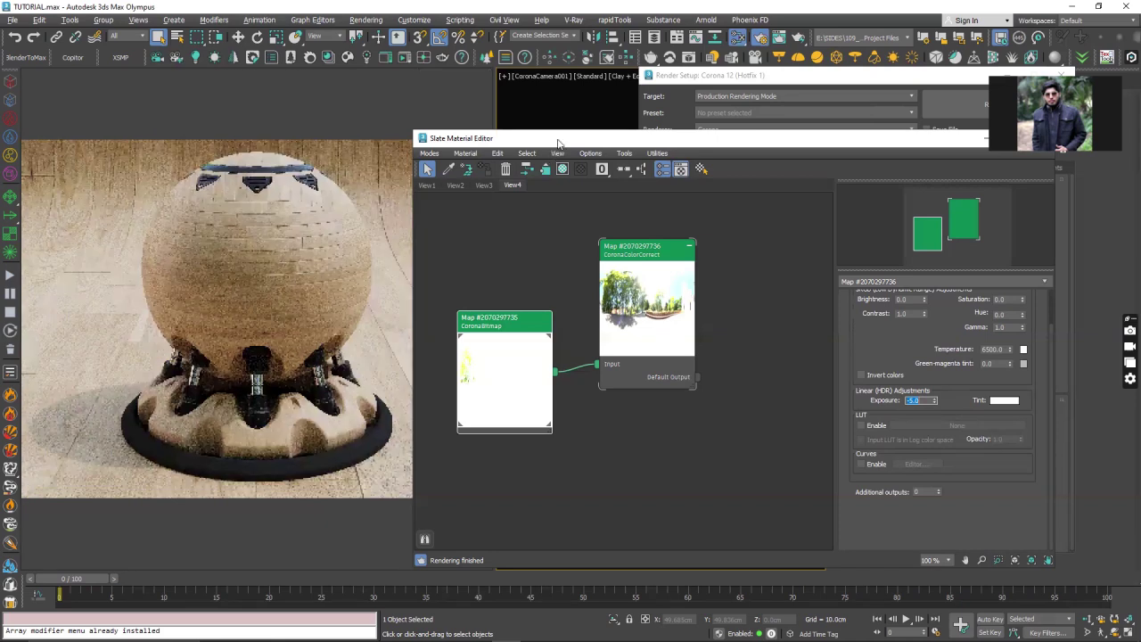
pyautogui.moveTo(558, 143); pyautogui.dragTo(605, 165)
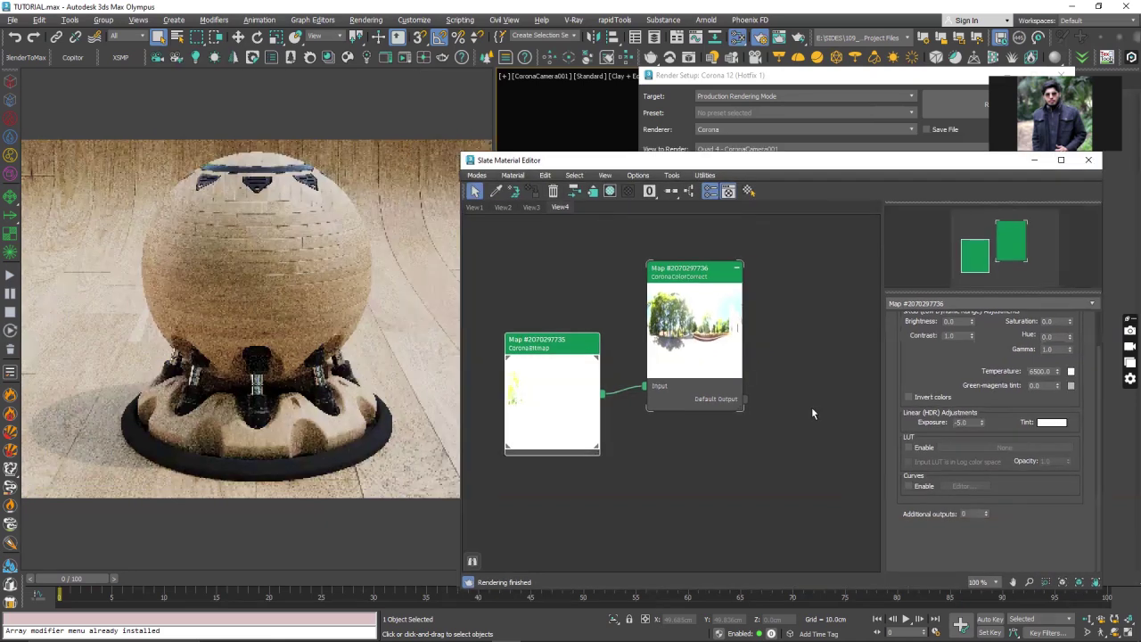
pyautogui.doubleClick(960, 422)
pyautogui.write('5')
pyautogui.press('Return')
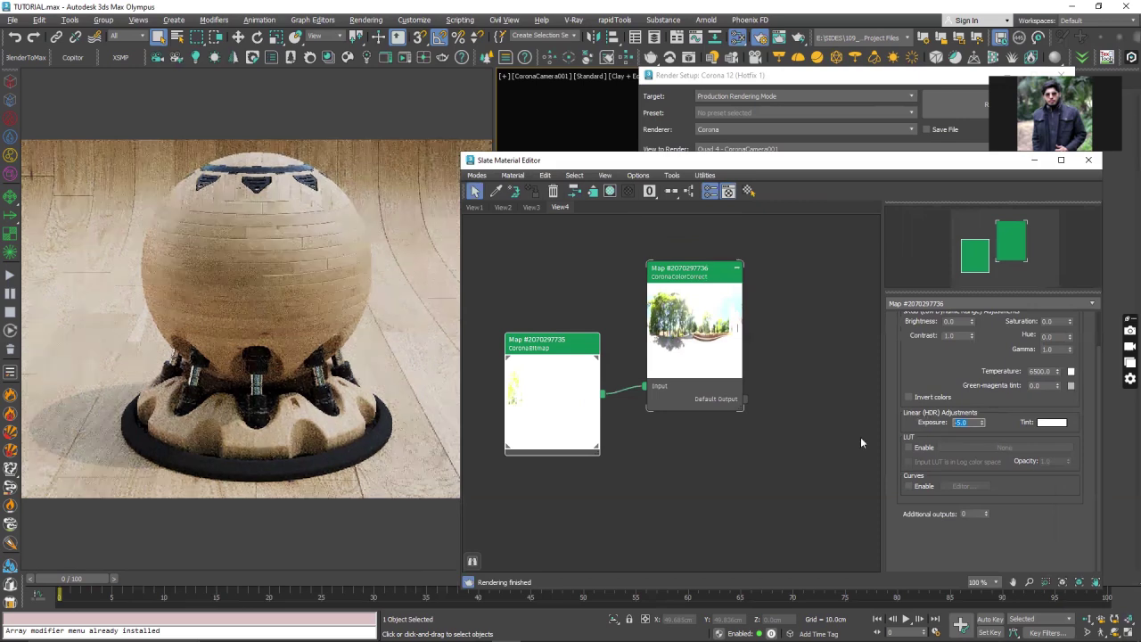
# Step: Review the CoronaColorCorrect's sRGB, linear HDR, LUT and curves adjustments alongside its enlarged node preview
pyautogui.scroll(2, 904, 440)
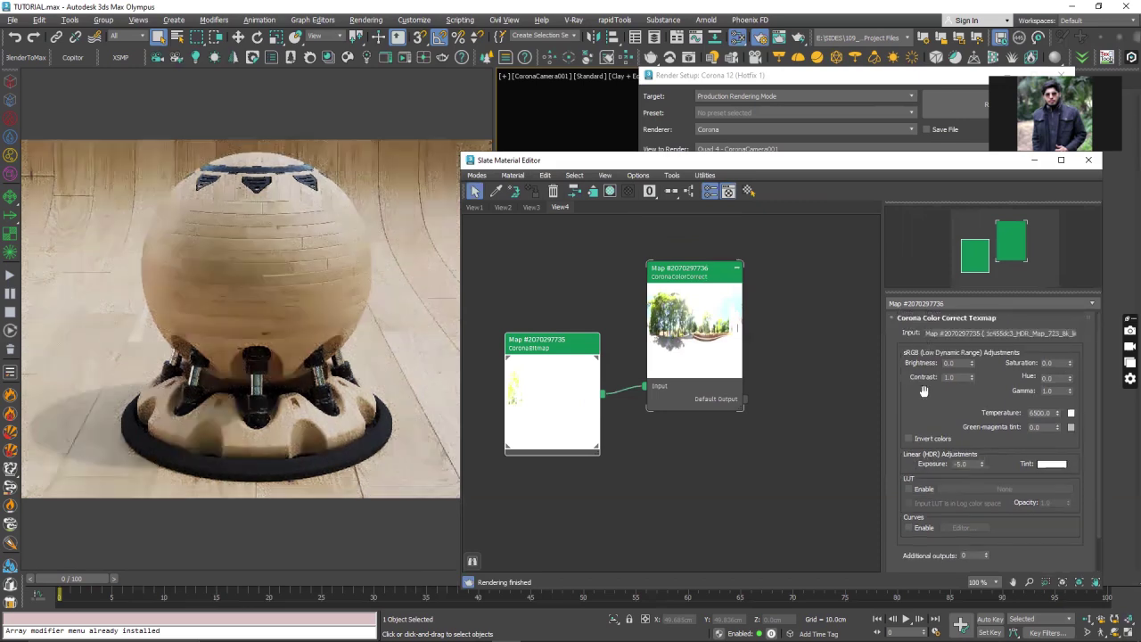
pyautogui.scroll(-2, 923, 397)
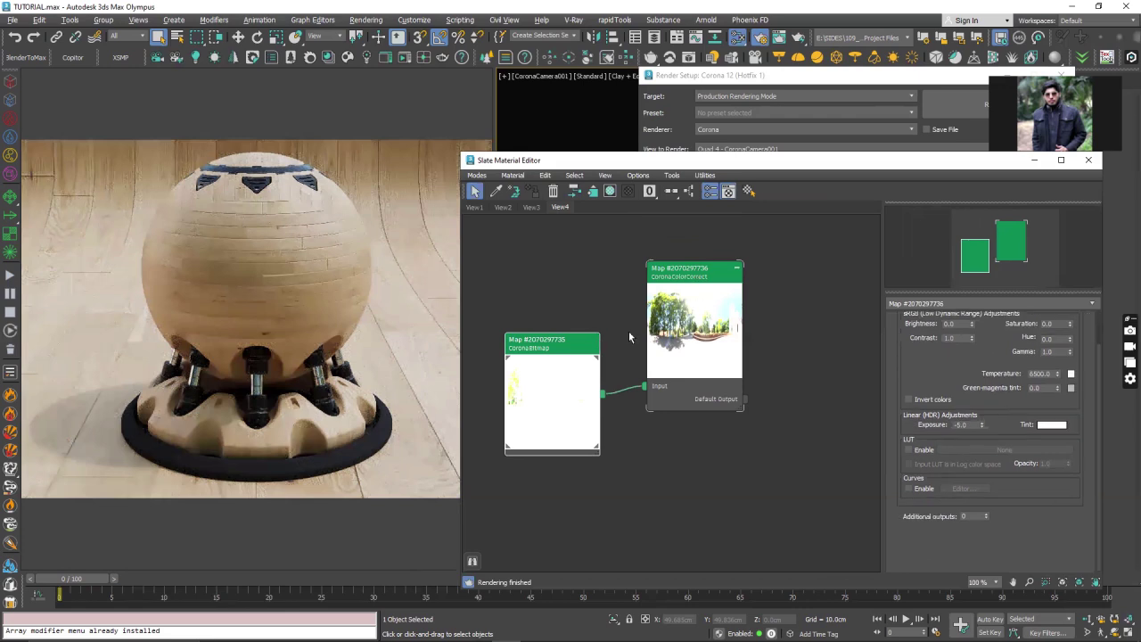
pyautogui.scroll(3, 628, 337)
pyautogui.scroll(1, 942, 413)
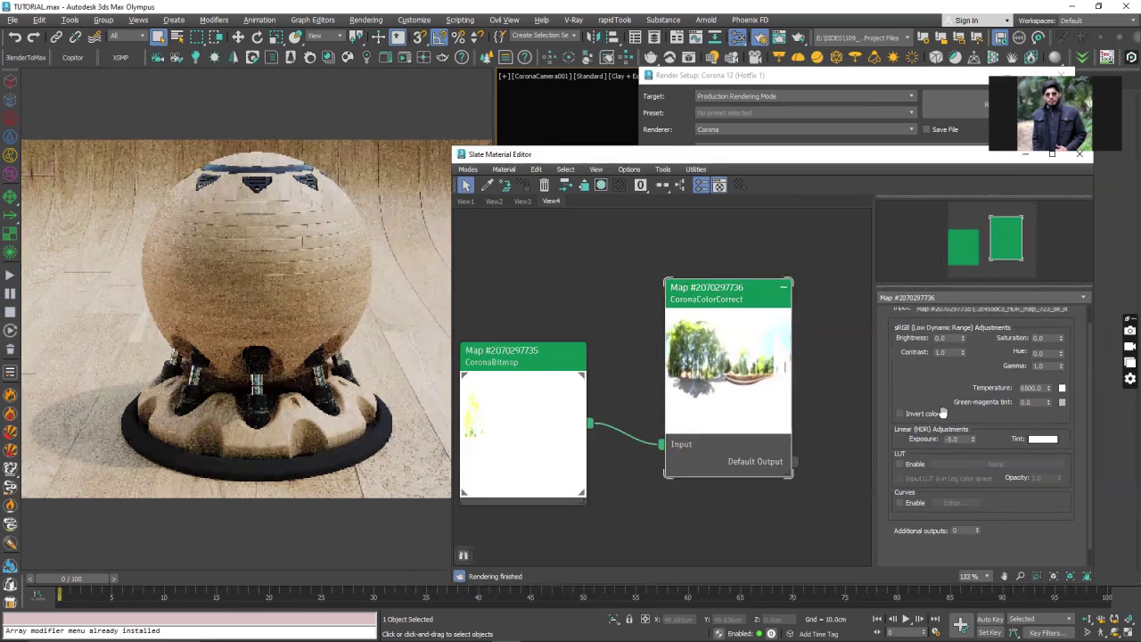
pyautogui.scroll(1, 942, 413)
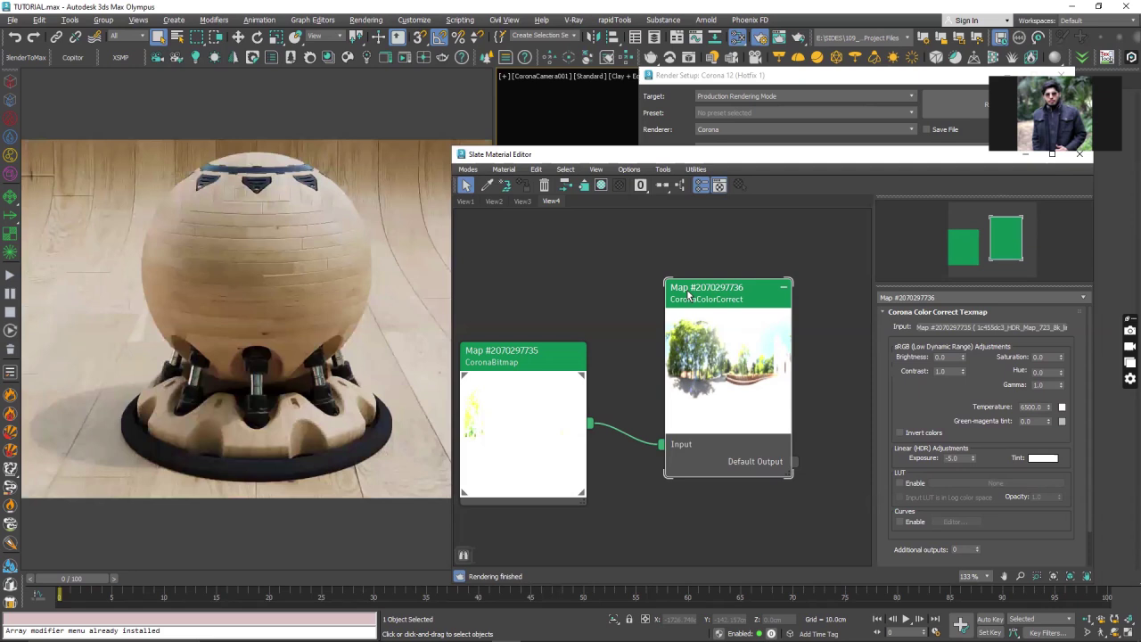
pyautogui.moveTo(702, 300)
pyautogui.mouseDown()
pyautogui.moveTo(684, 295)
pyautogui.moveTo(687, 308)
pyautogui.mouseUp()
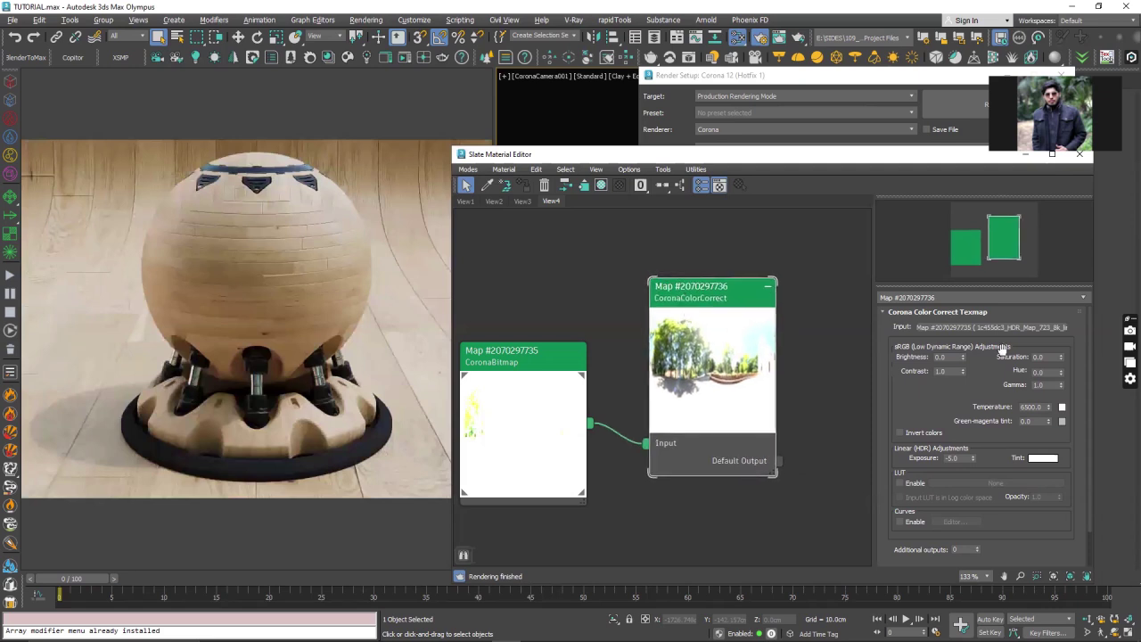
pyautogui.scroll(-2, 1007, 499)
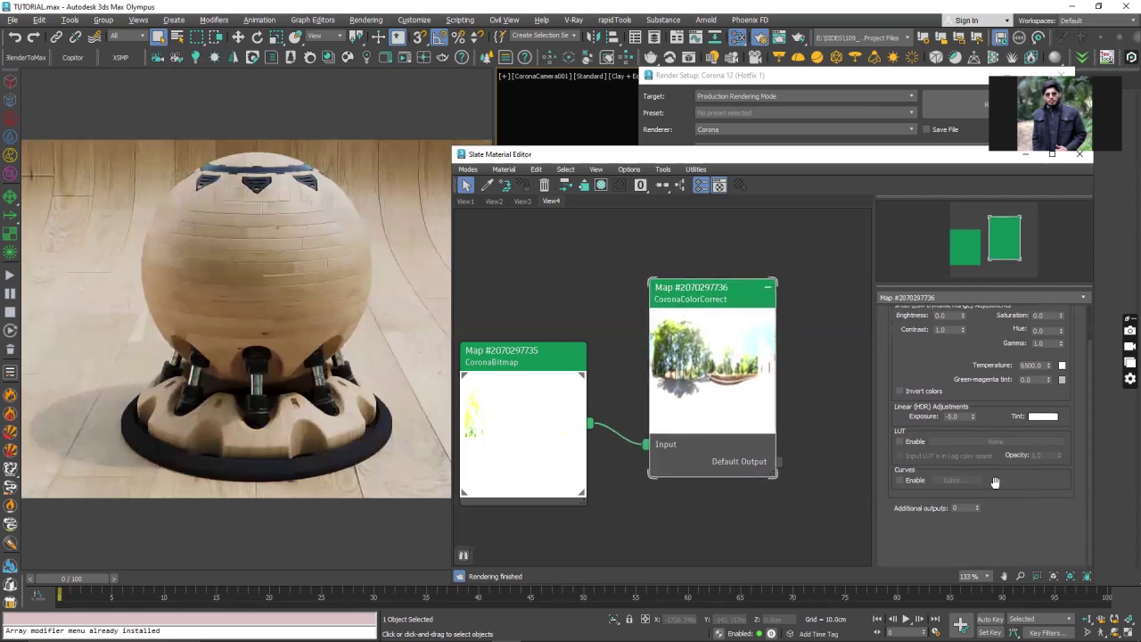
# Step: Open the parameters of the CoronaBitmap connected to the CoronaColorCorrect's input
pyautogui.scroll(2, 939, 421)
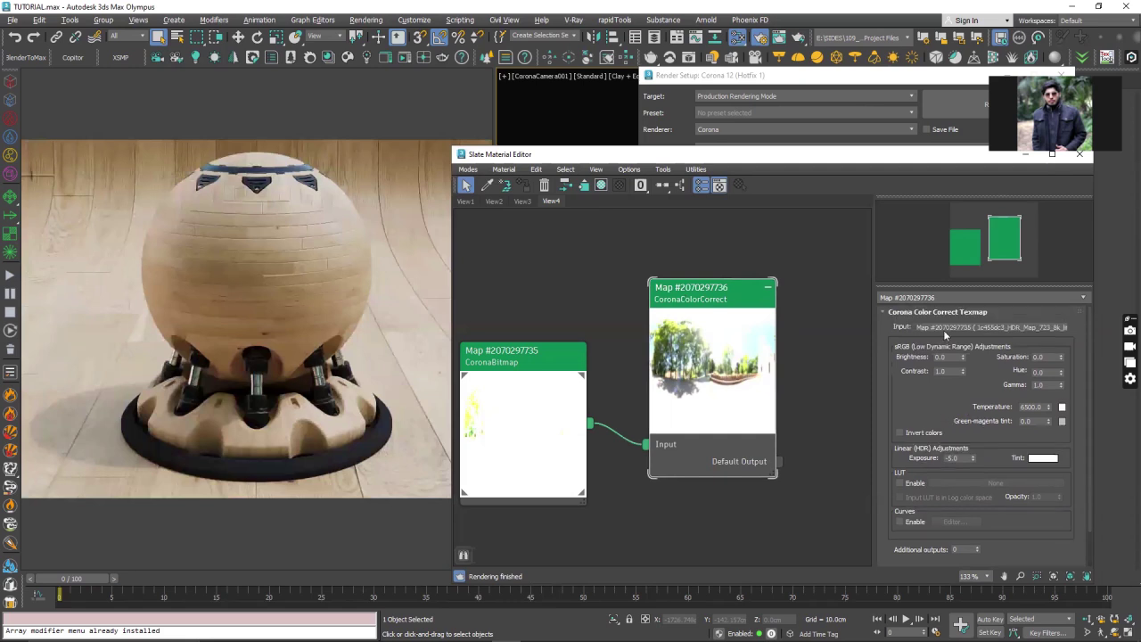
pyautogui.click(496, 360)
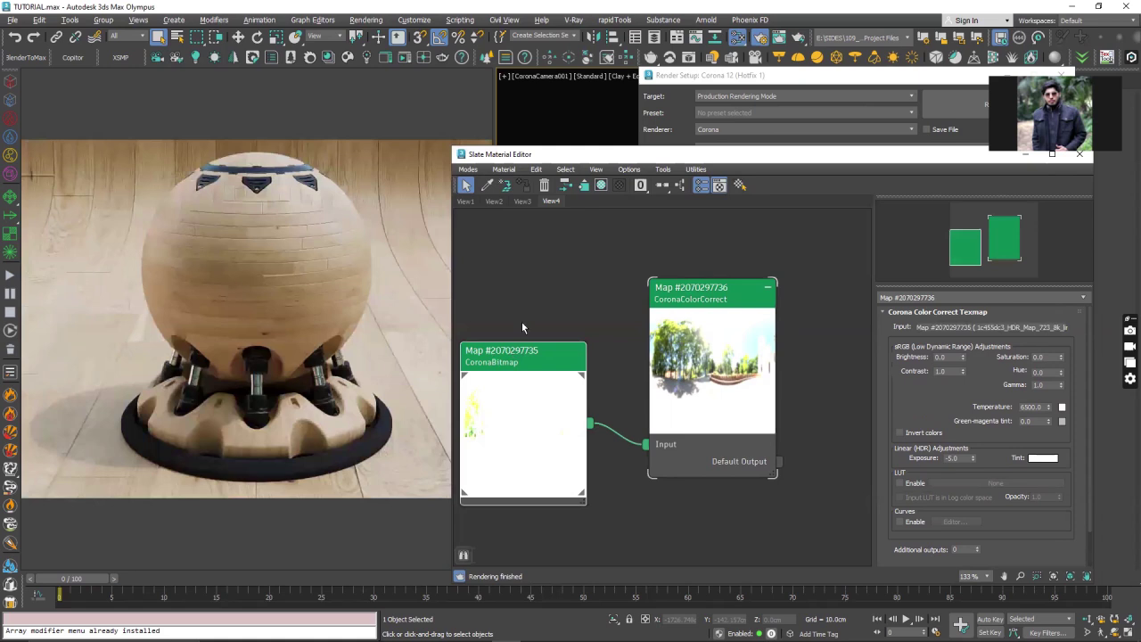
pyautogui.doubleClick(516, 352)
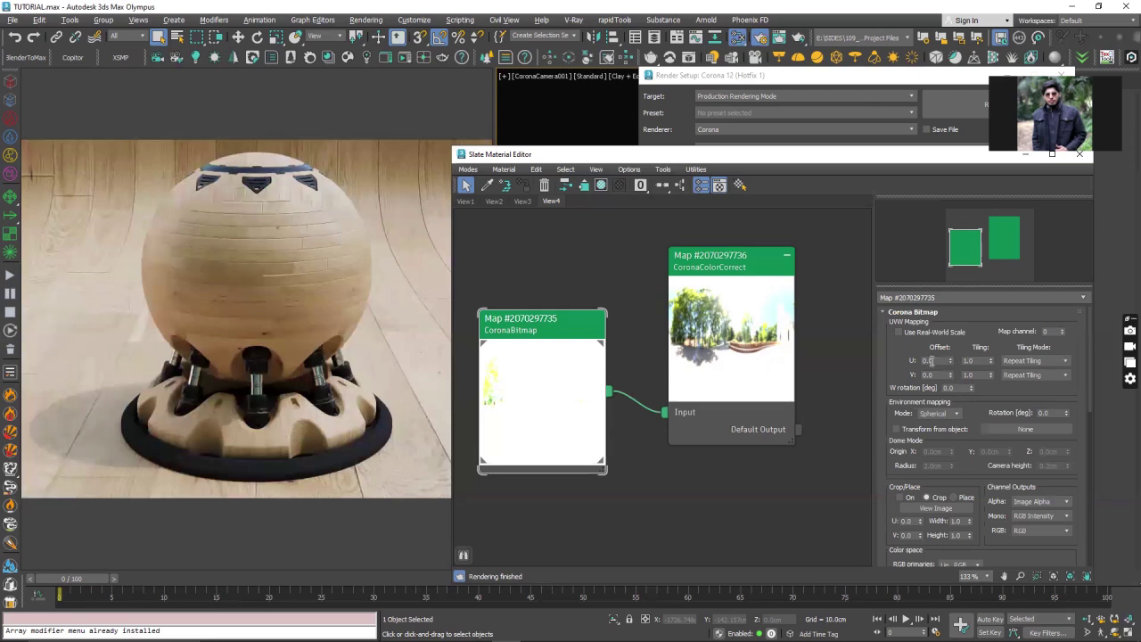
# Step: Try a U offset of 0.5 on the CoronaBitmap and reset it to 0
pyautogui.moveTo(939, 360); pyautogui.dragTo(898, 357)
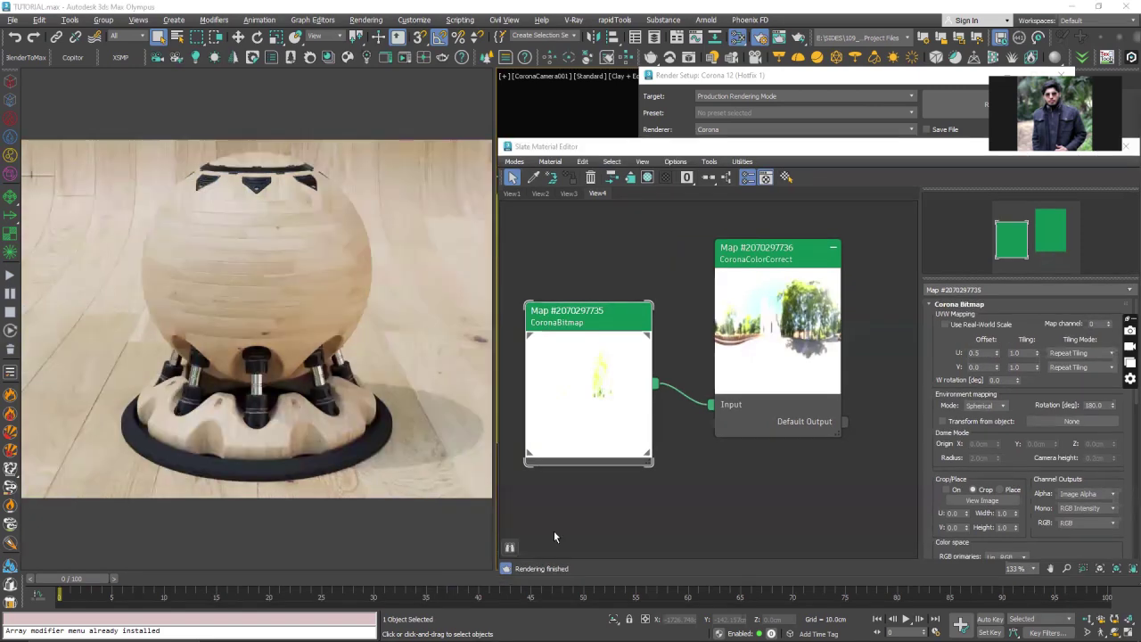
pyautogui.doubleClick(984, 352)
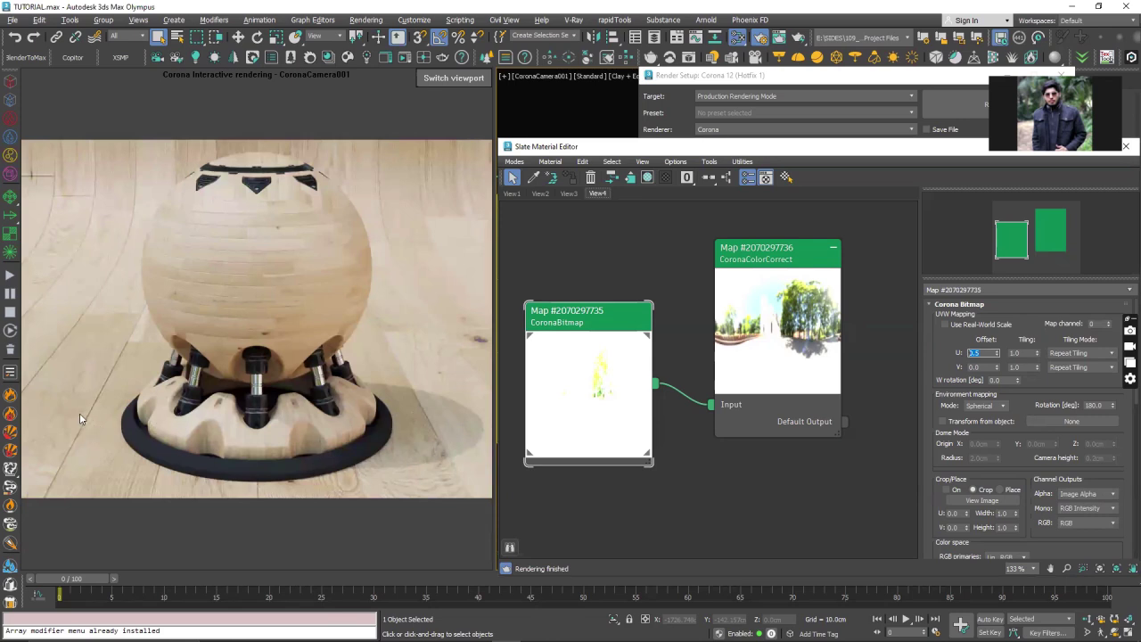
pyautogui.write('0')
pyautogui.press('Return')
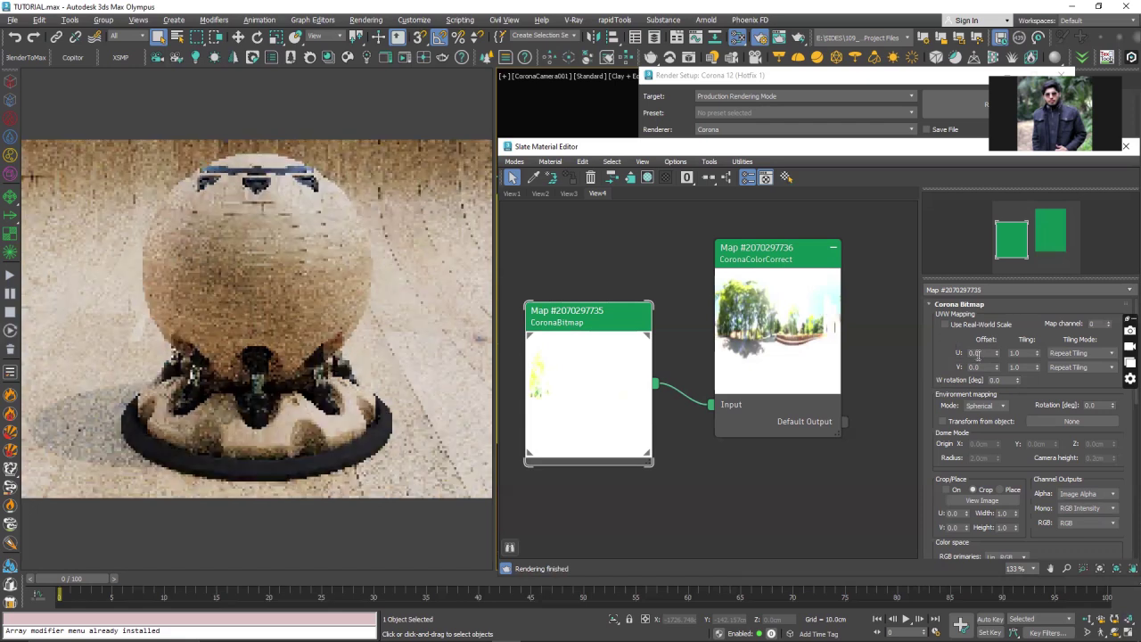
pyautogui.doubleClick(981, 352)
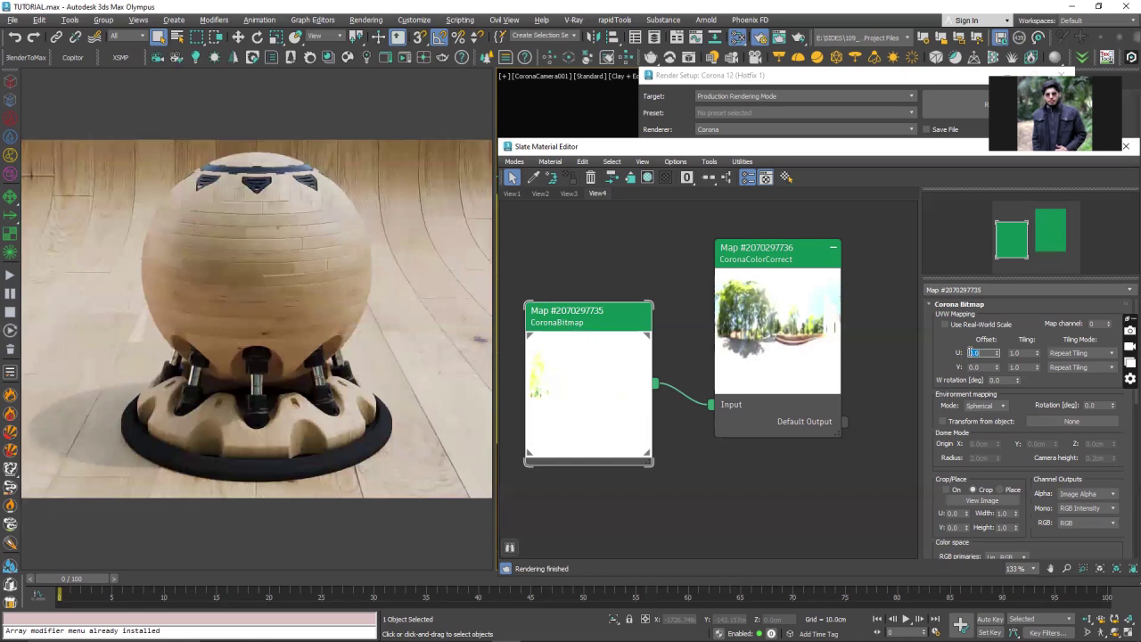
pyautogui.click(973, 353)
pyautogui.doubleClick(972, 353)
# Step: Try the CoronaBitmap's environment rotation at 45 and 90 degrees, and set it to 180 degrees
pyautogui.scroll(-1, 980, 389)
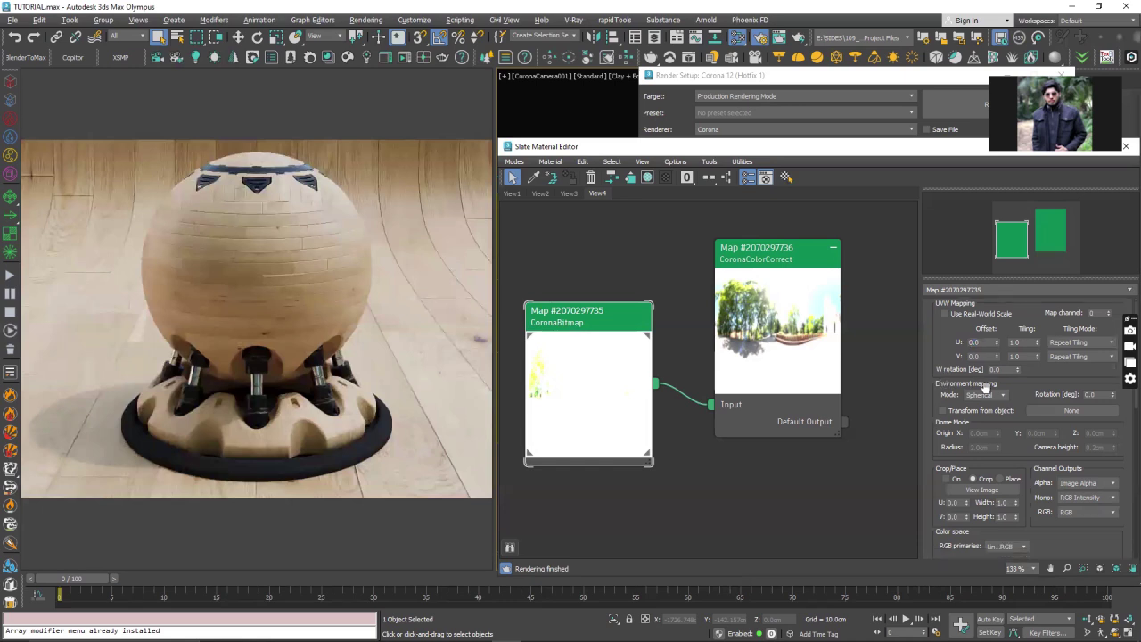
pyautogui.doubleClick(1097, 394)
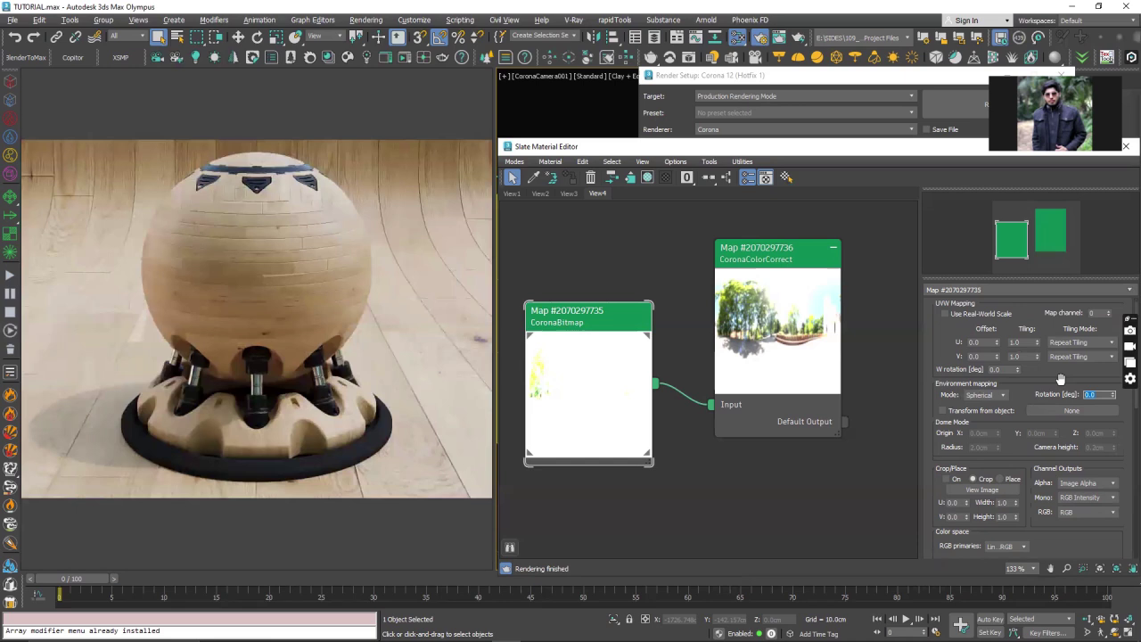
pyautogui.write('45')
pyautogui.press('Return')
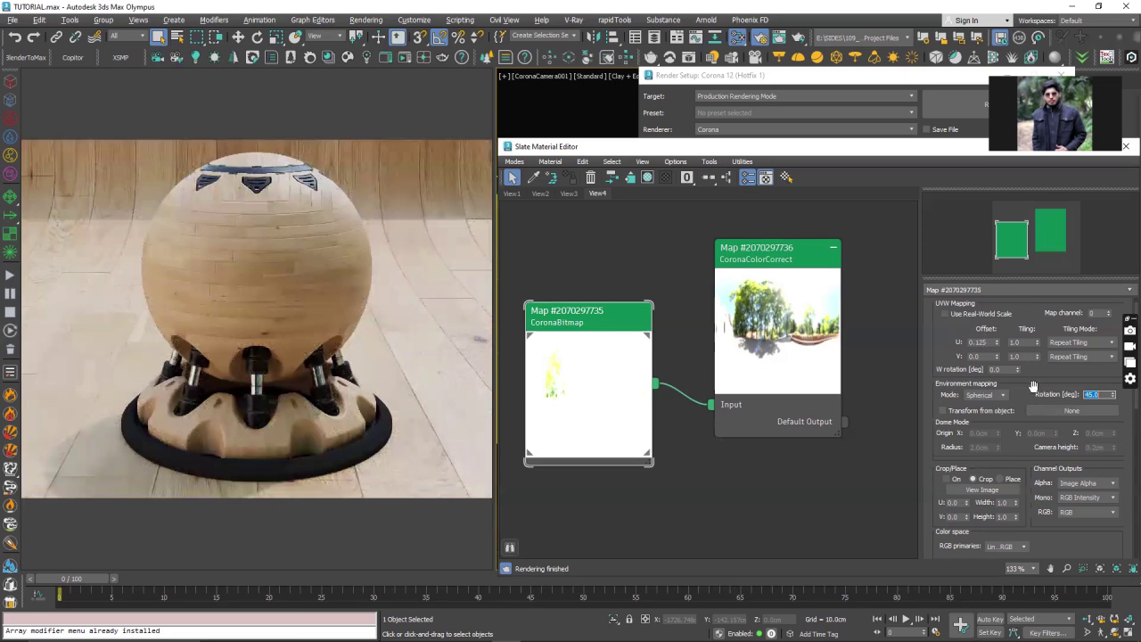
pyautogui.write('90')
pyautogui.press('Return')
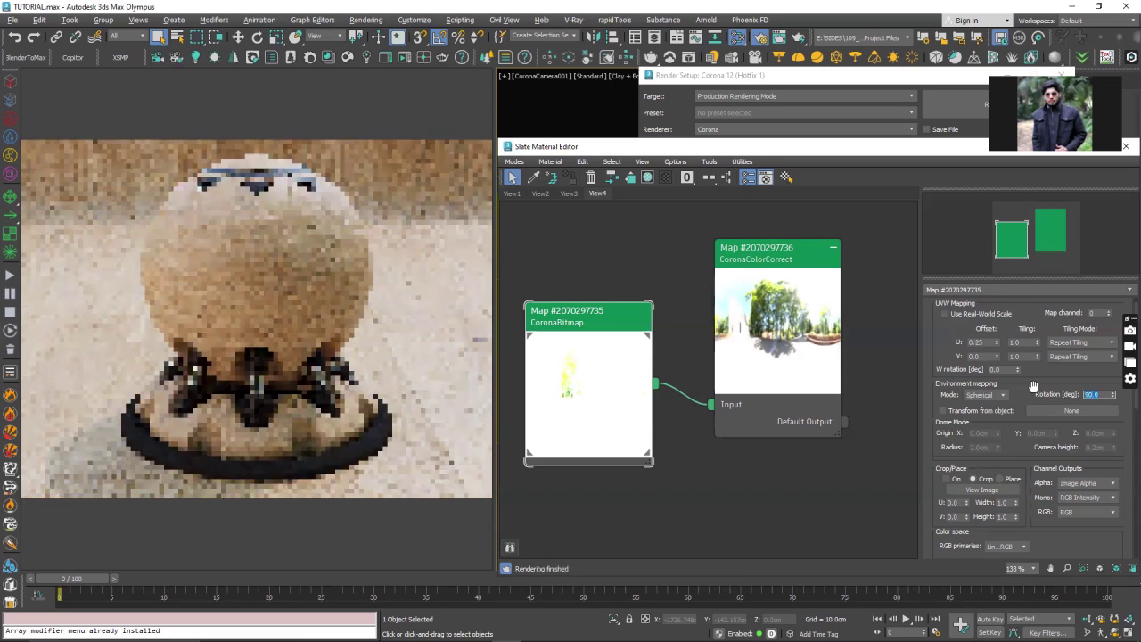
pyautogui.write('180')
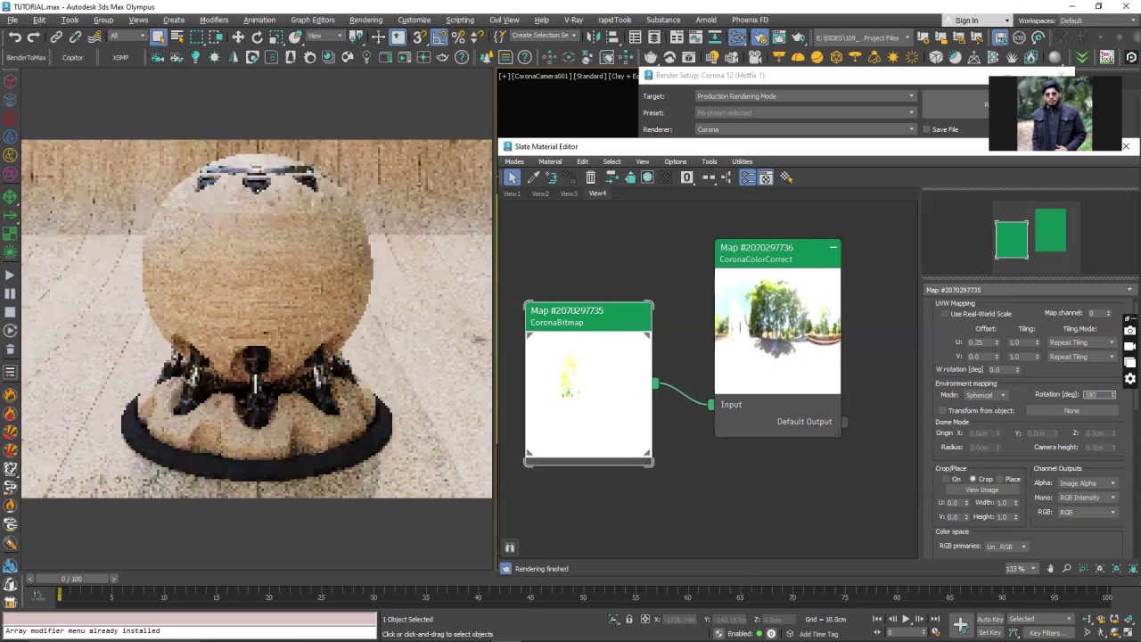
pyautogui.press('Return')
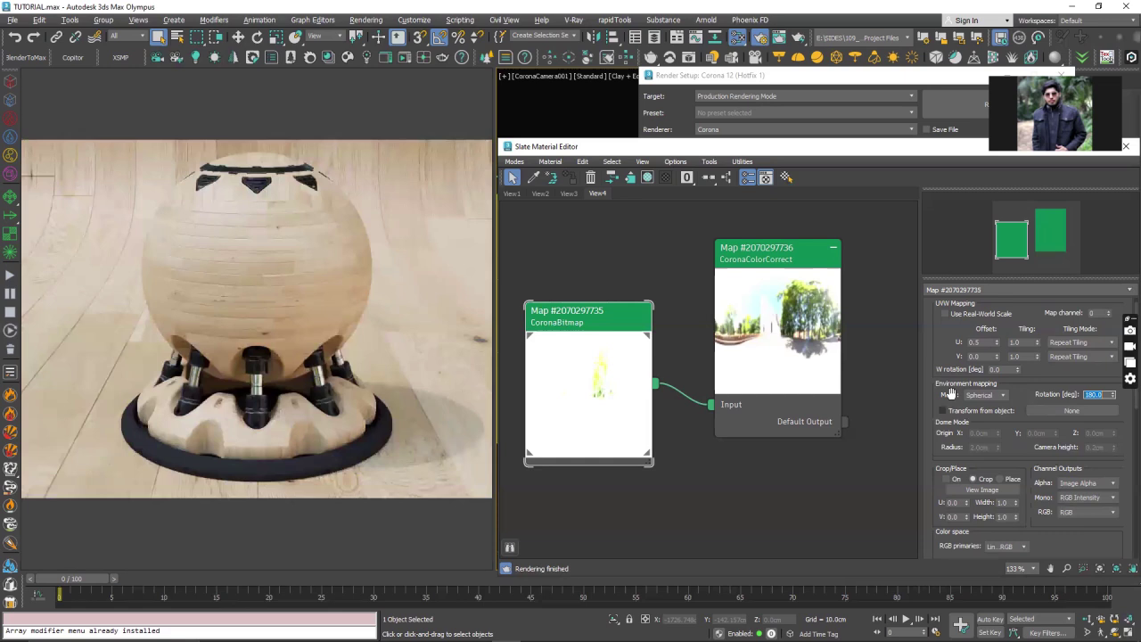
pyautogui.scroll(-1, 947, 390)
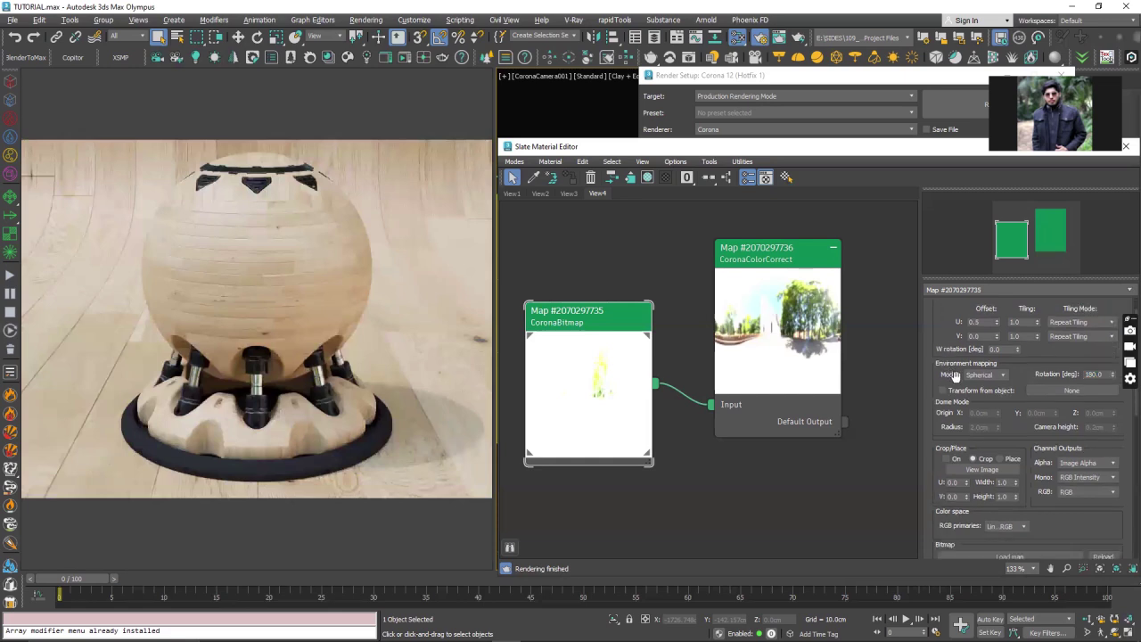
pyautogui.scroll(-1, 939, 348)
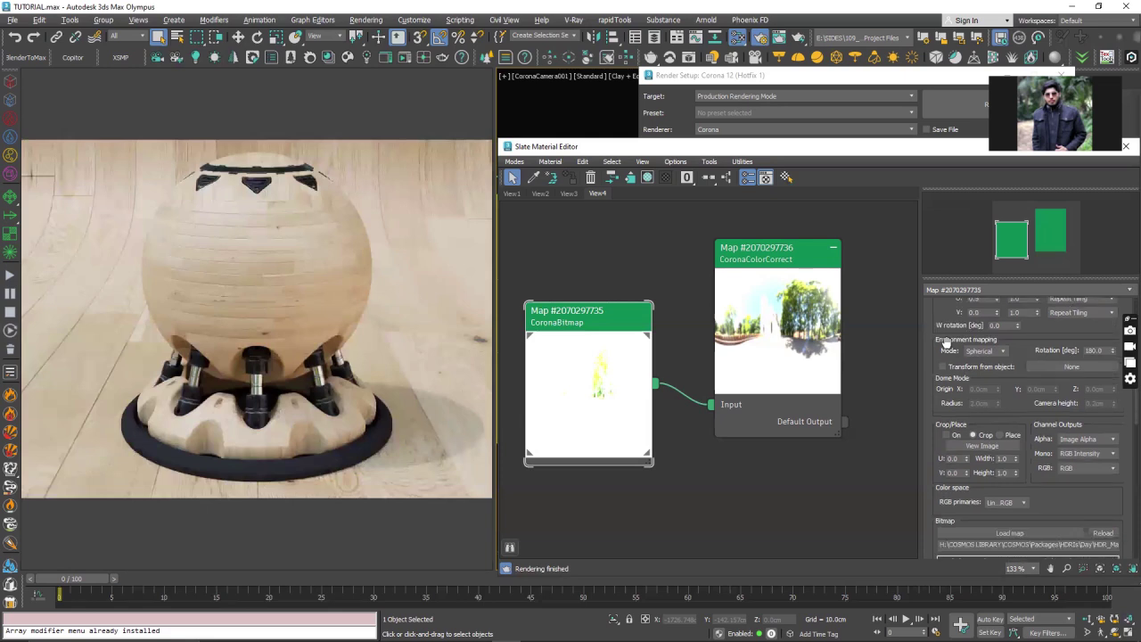